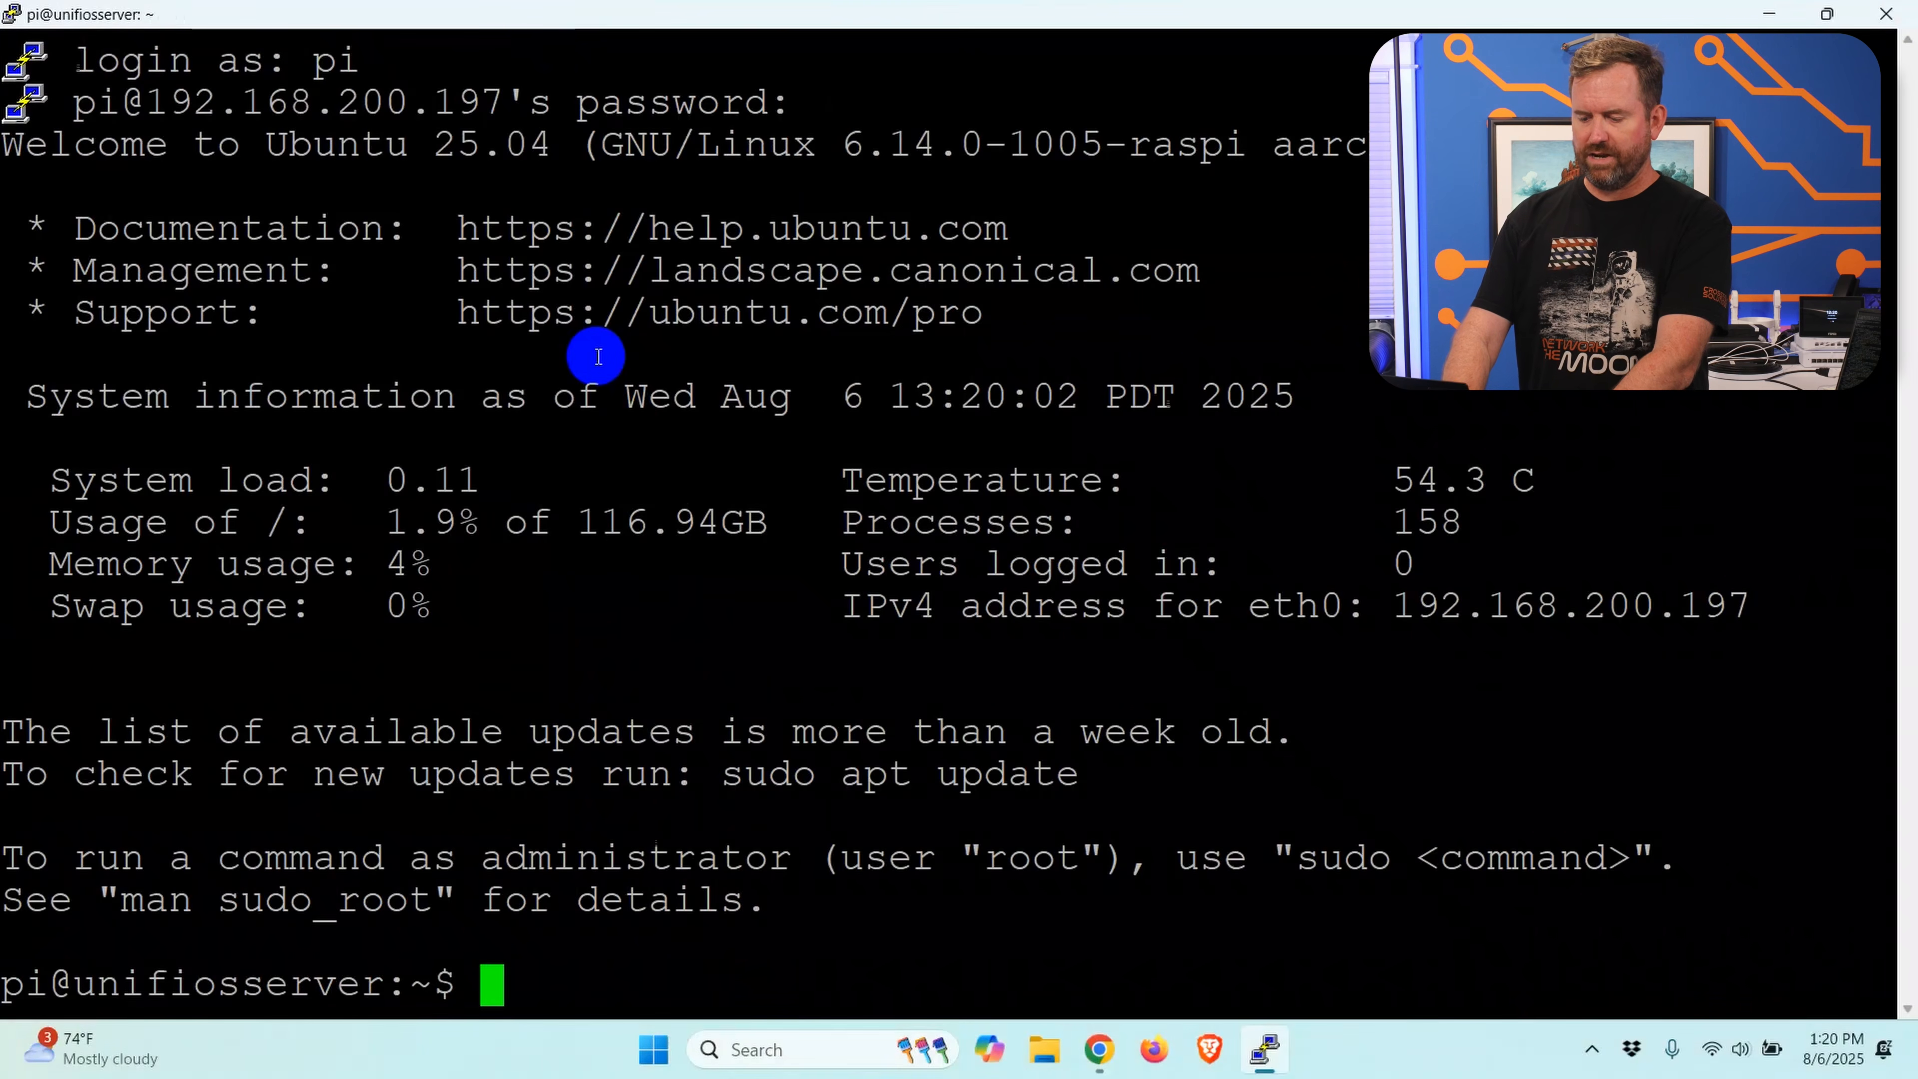
Step: Update the package lists and upgrade all packages without prompting using sudo apt update && sudo apt upgrade -y, entering the sudo password
type("sudo apt update && sudo apt upgrade -y")
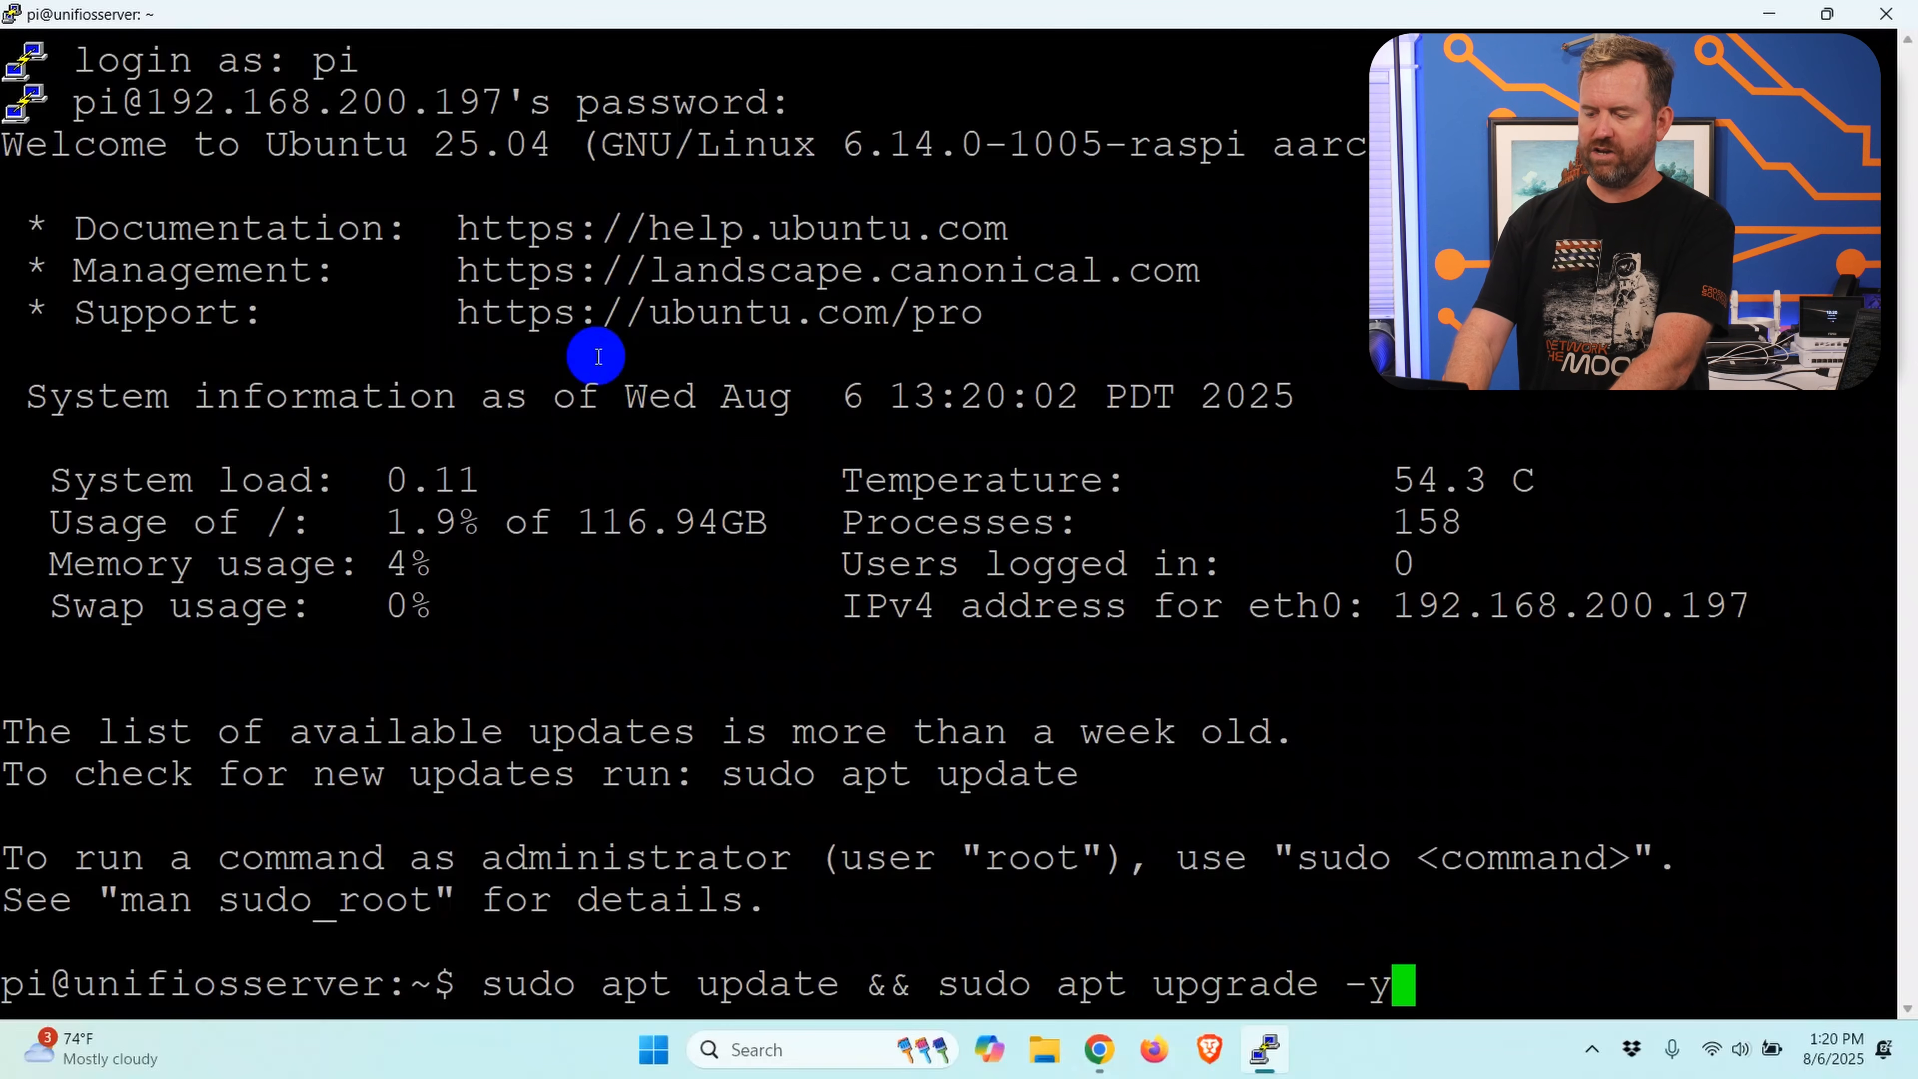
key("Return")
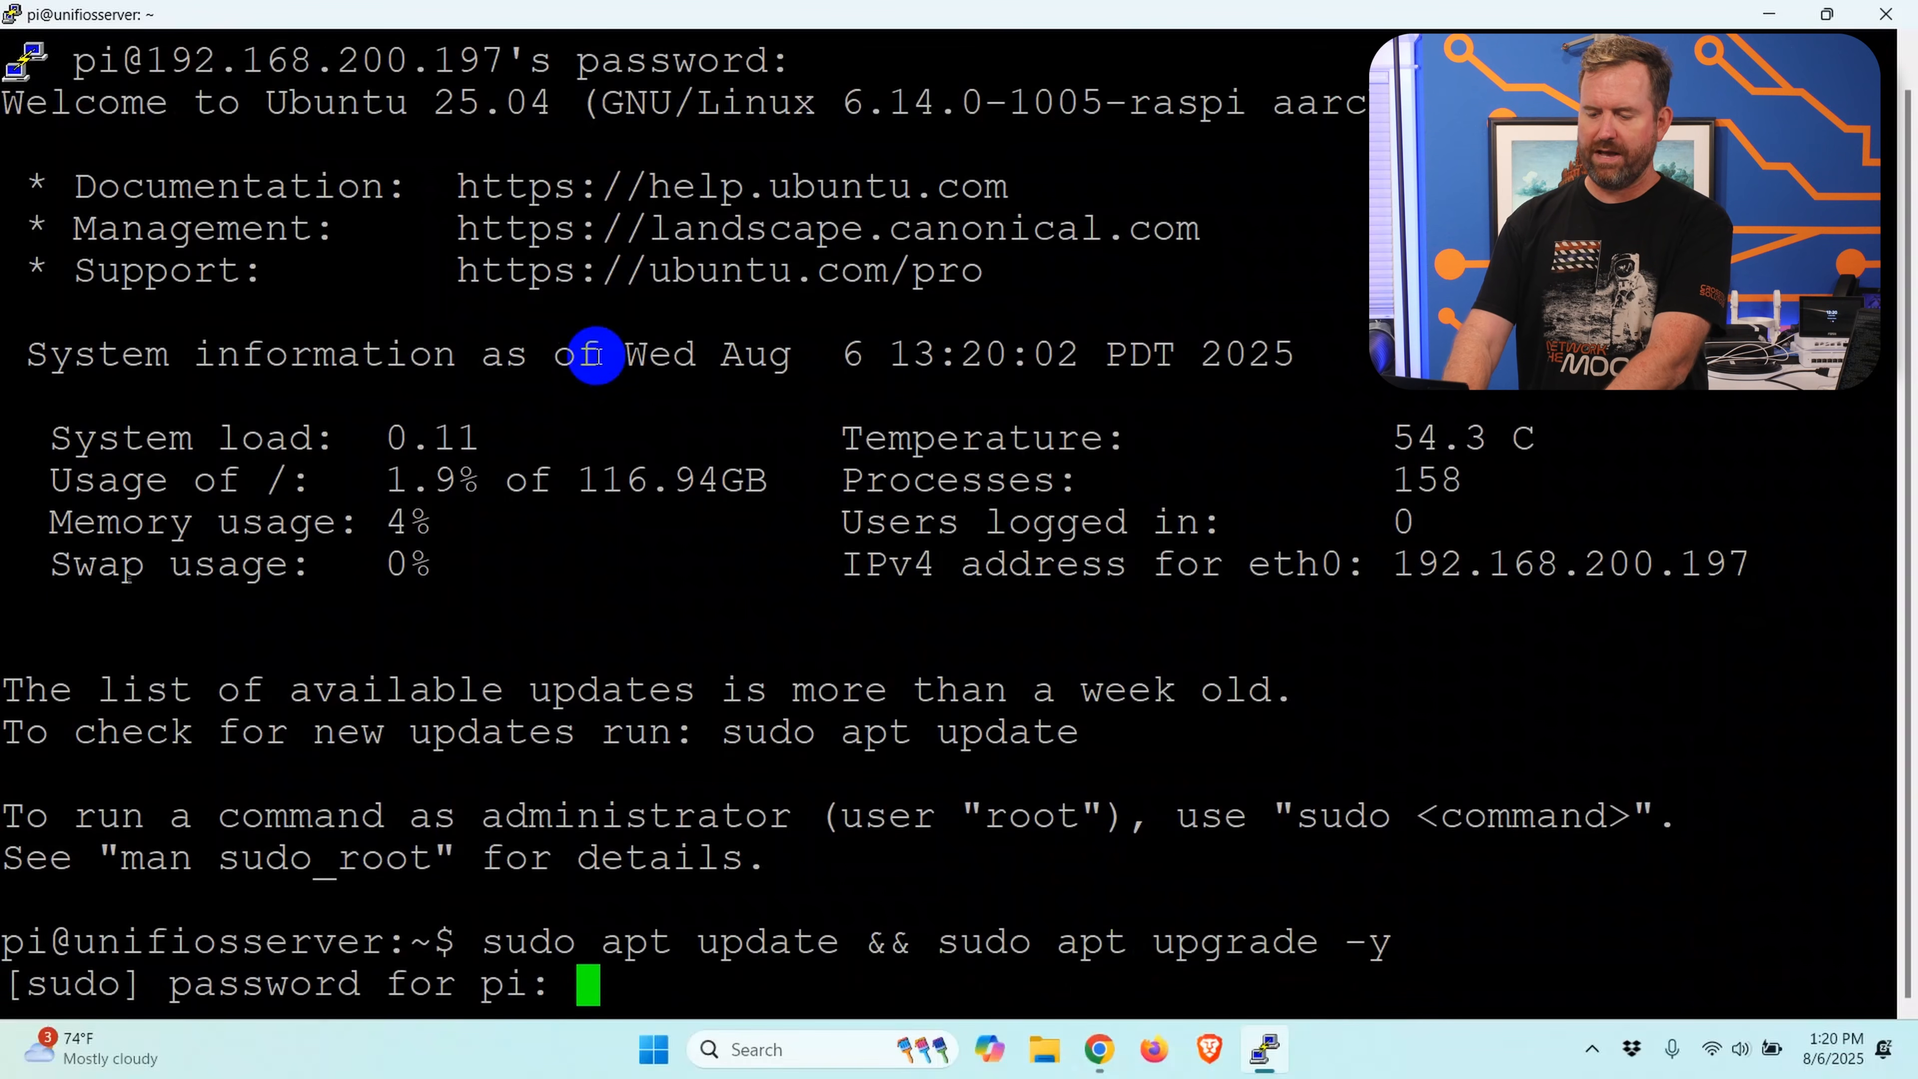
key("Return")
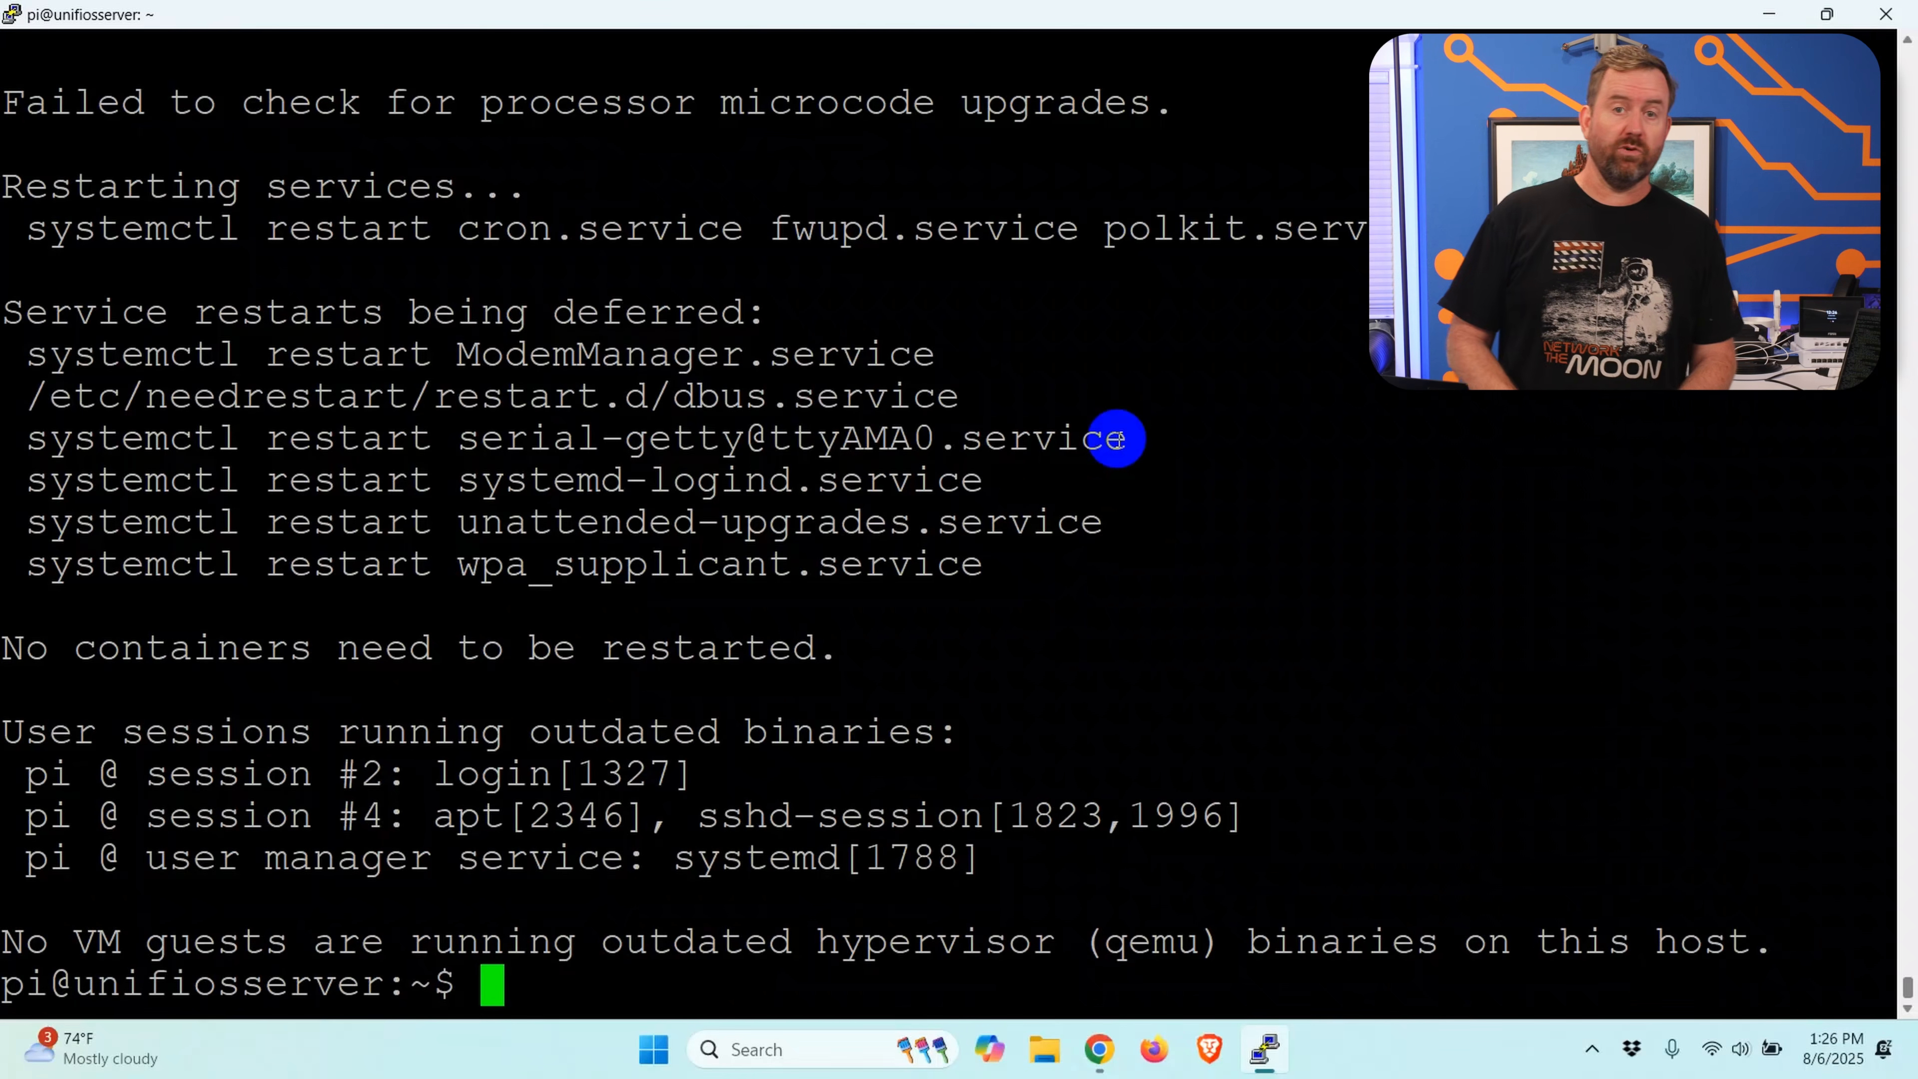
Step: Install Podman with sudo apt install podman -y
type("sudo a")
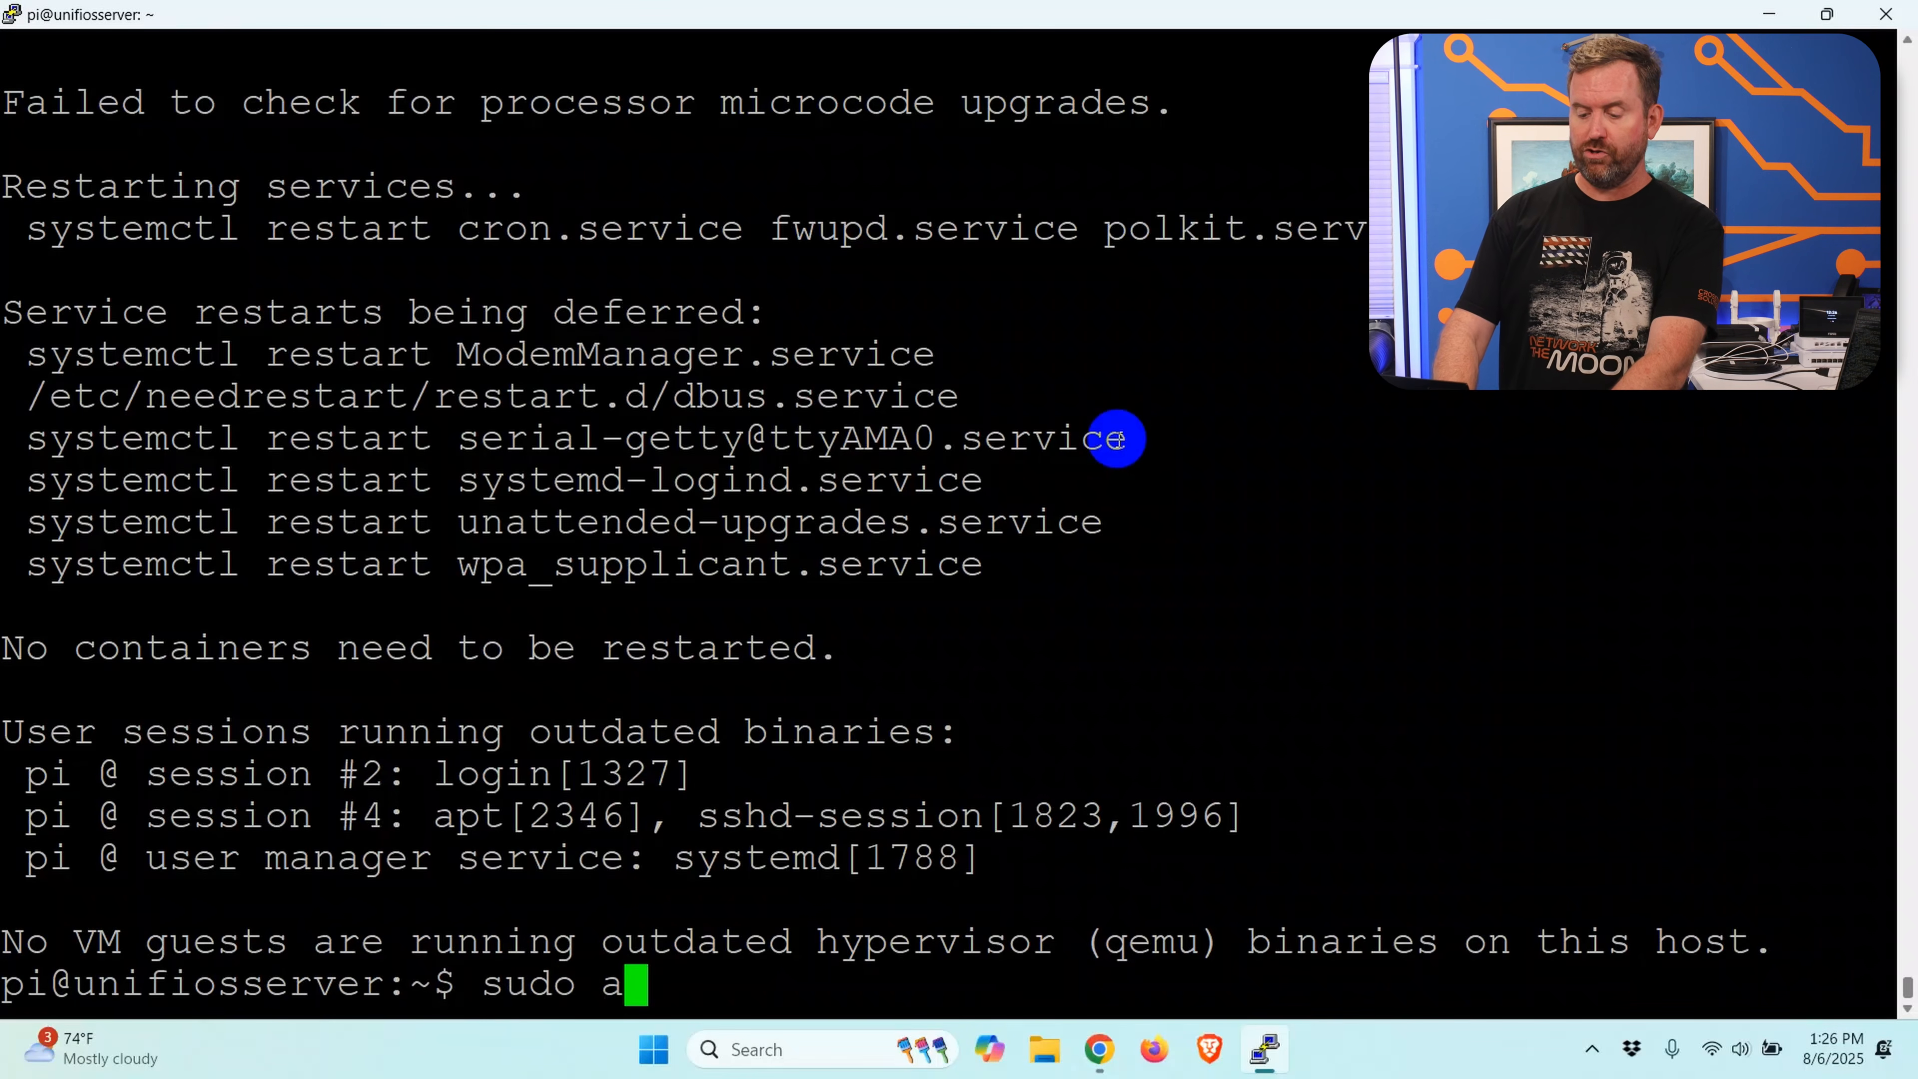
type("pt install p")
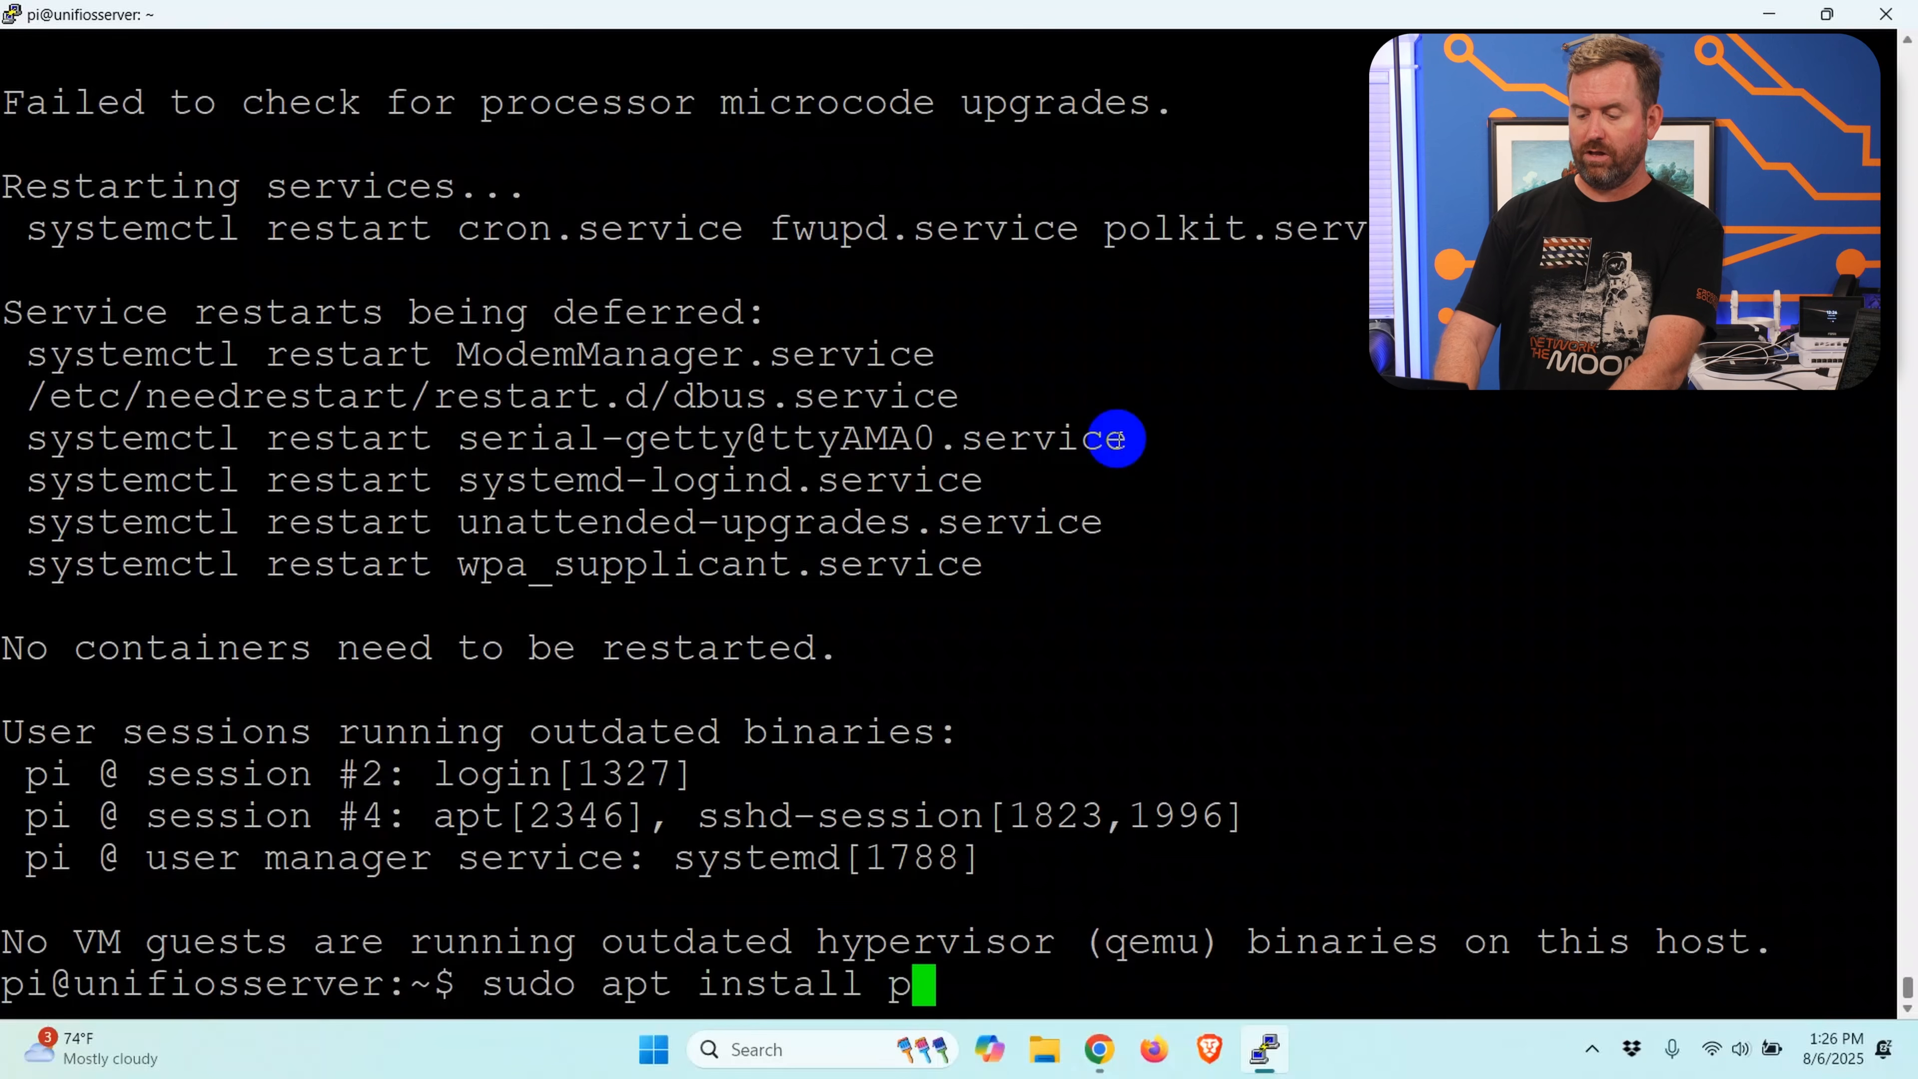
type("odman 0")
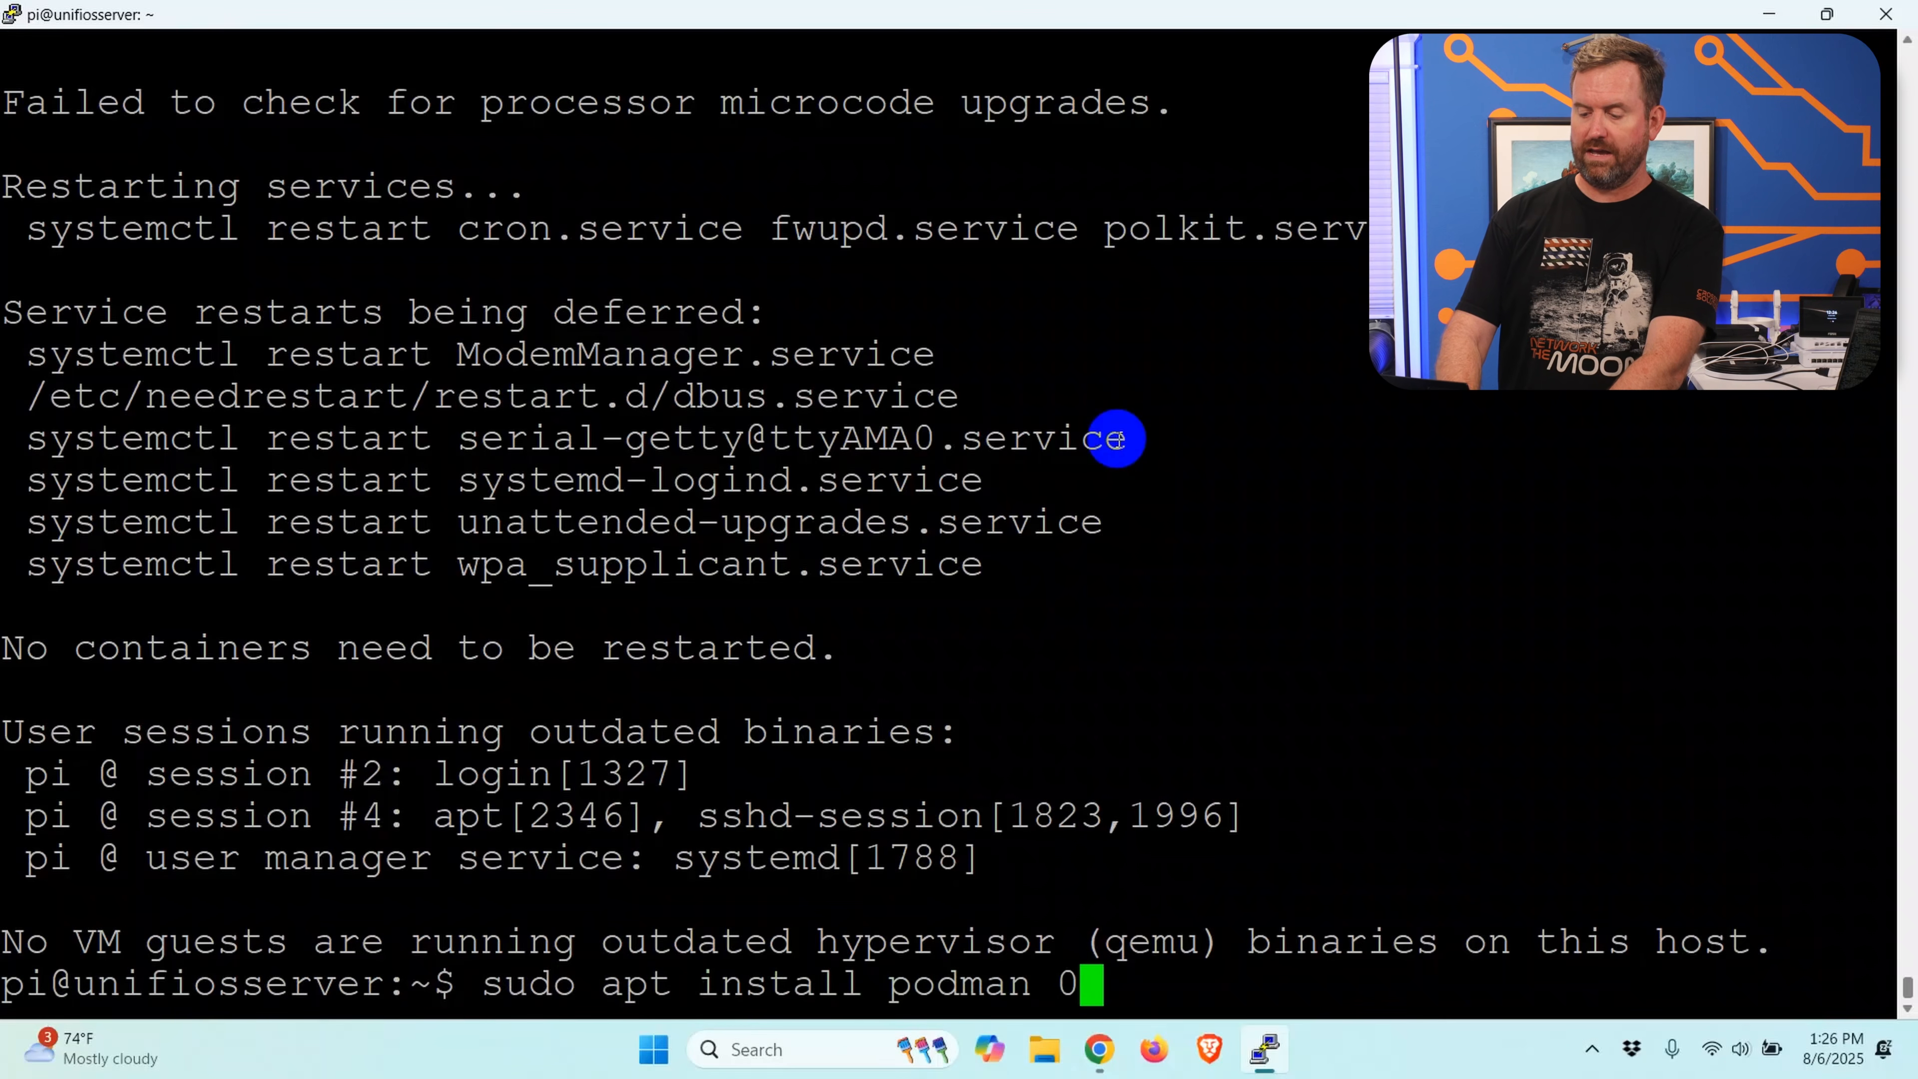
key("BackSpace")
type("-y")
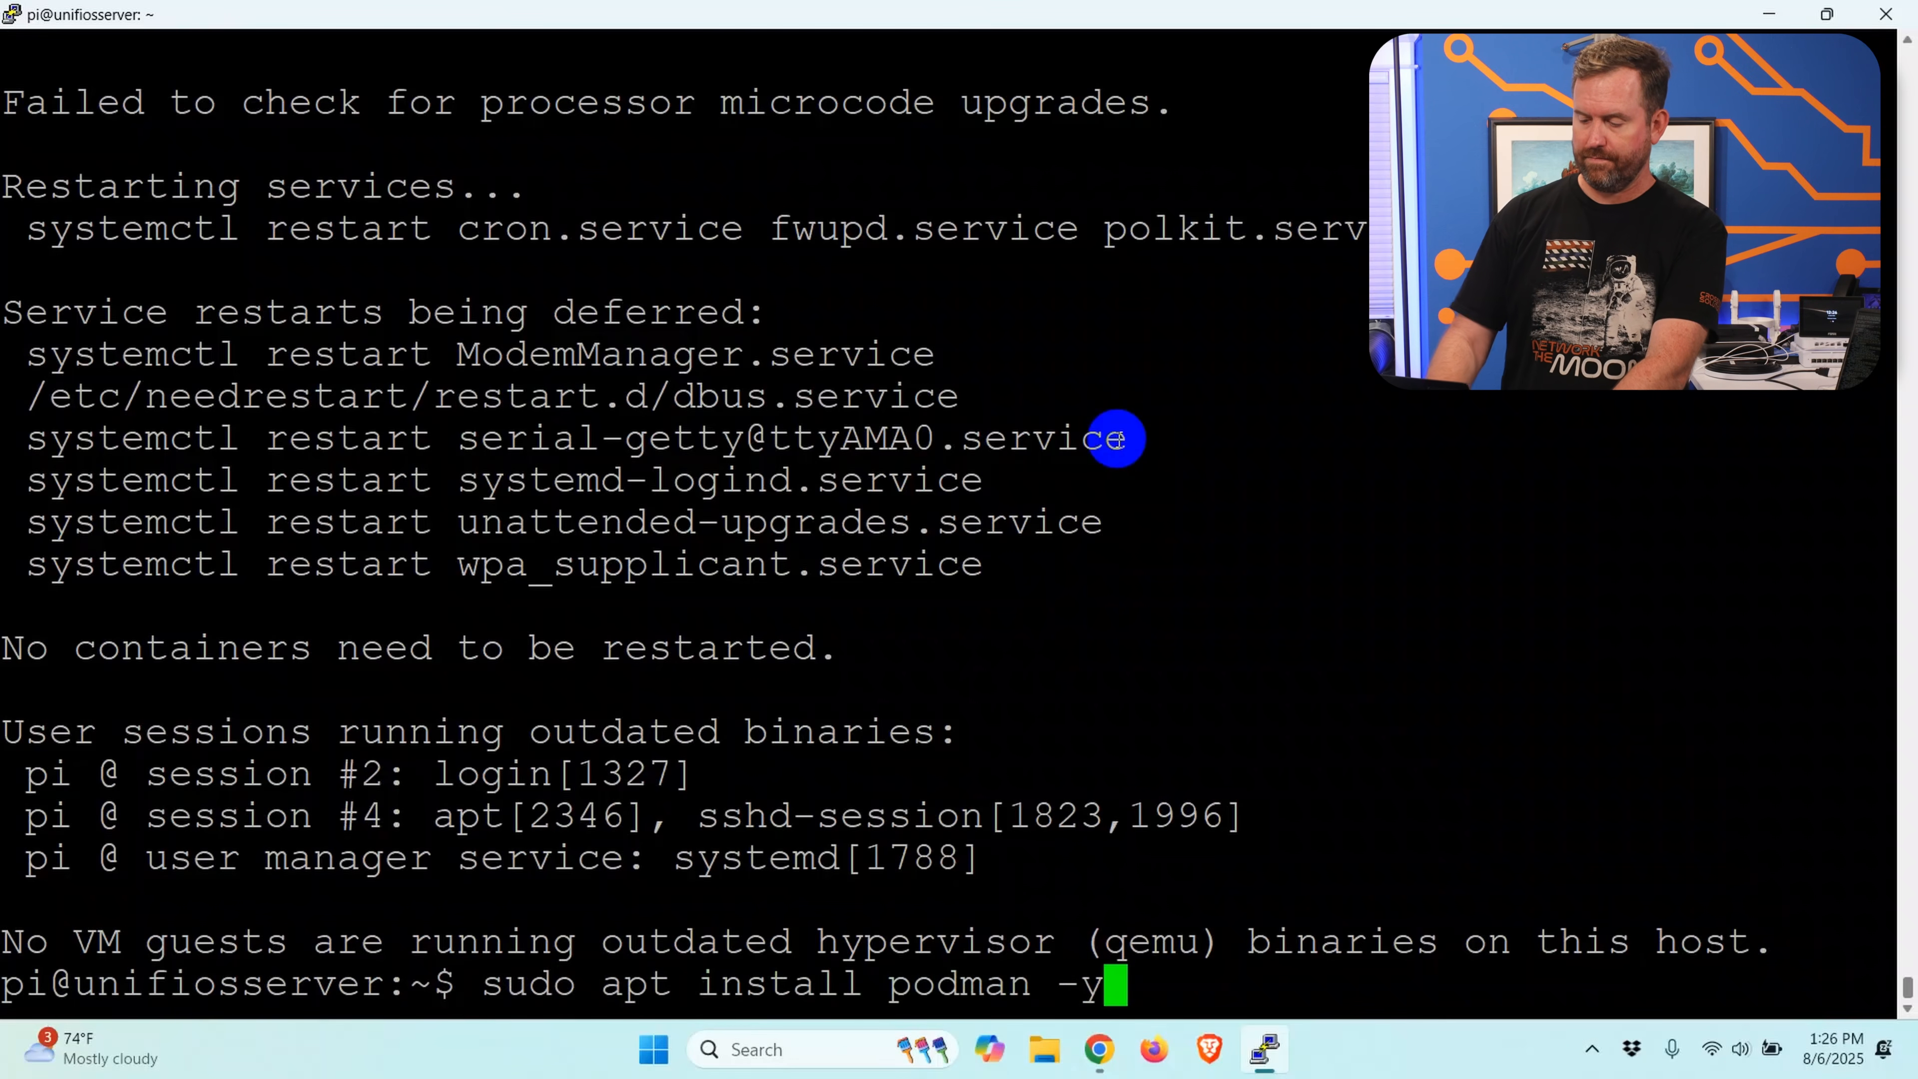
key("Return")
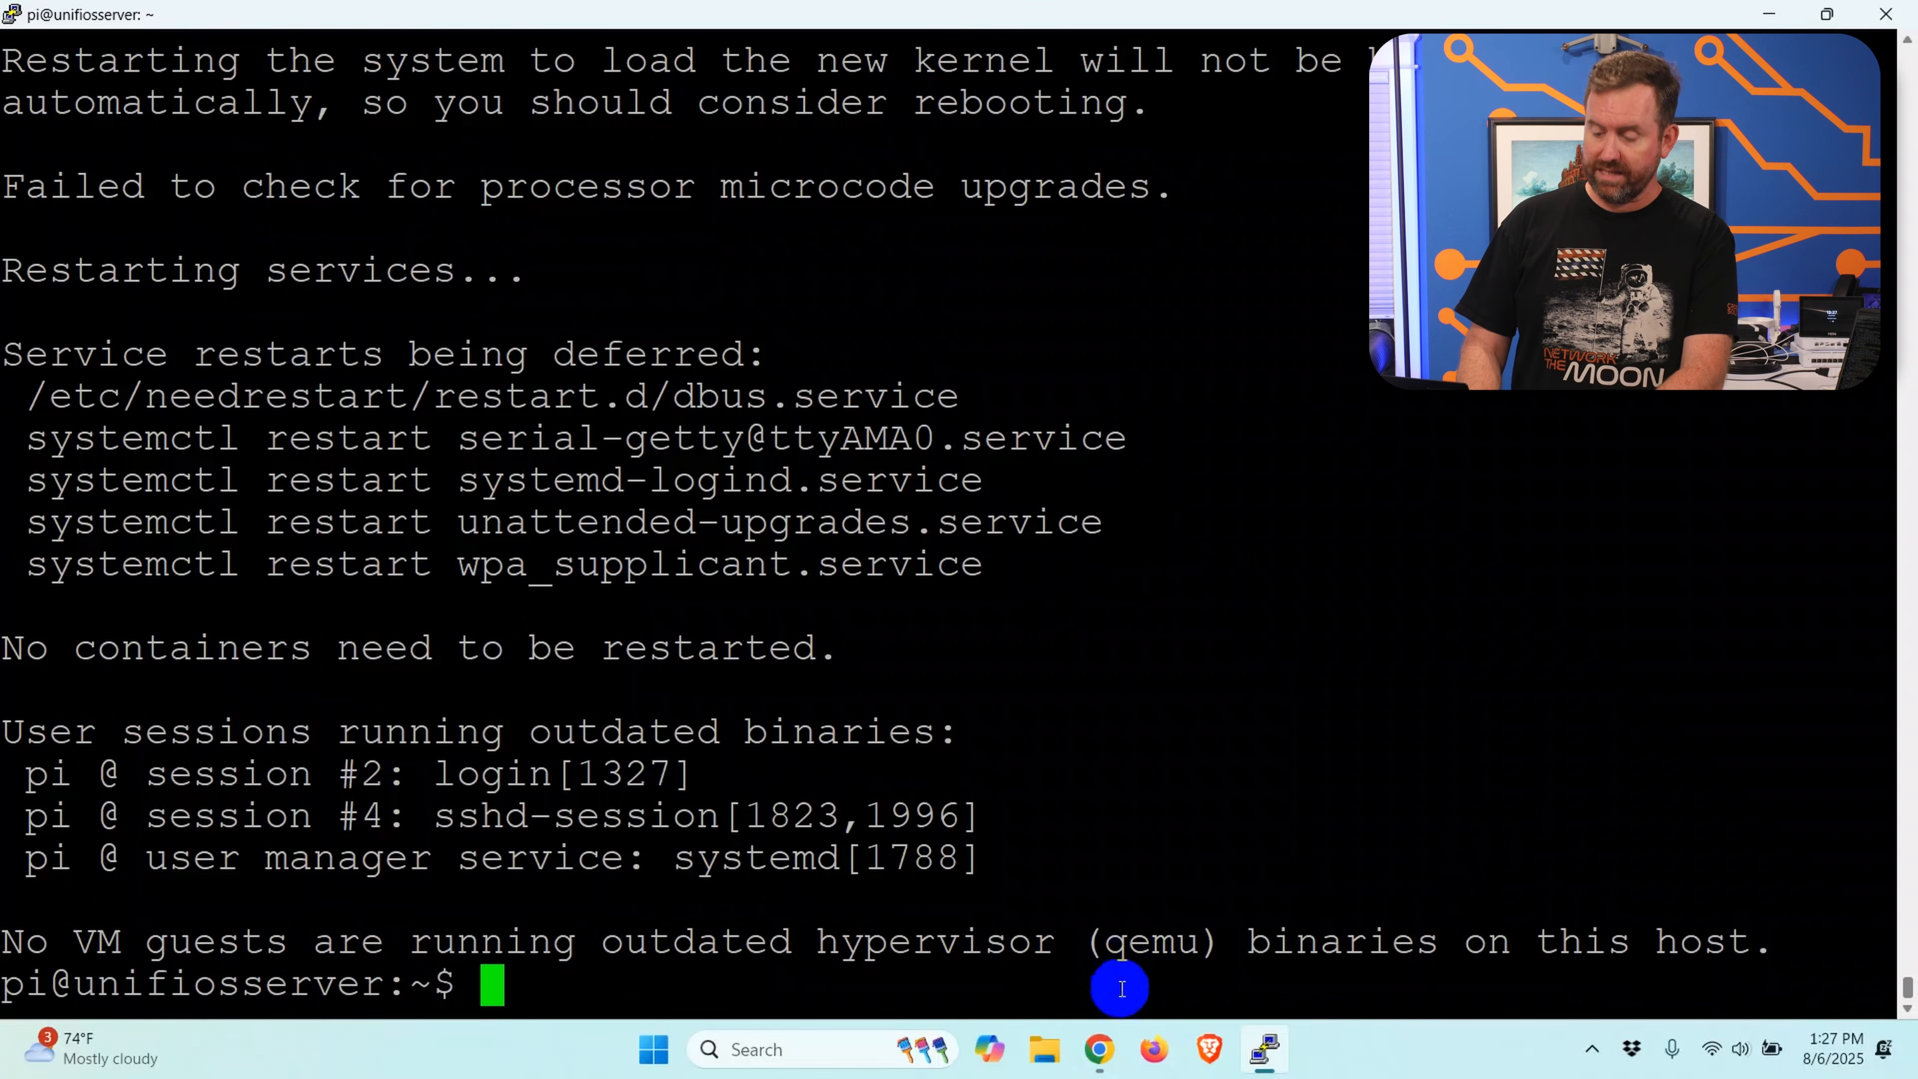
Step: Switch to Chrome and copy the Linux (arm64) download link address from the UniFi OS Server 4.2.23 release page
left_click(1100, 1048)
scroll(453, 672, "down", 10)
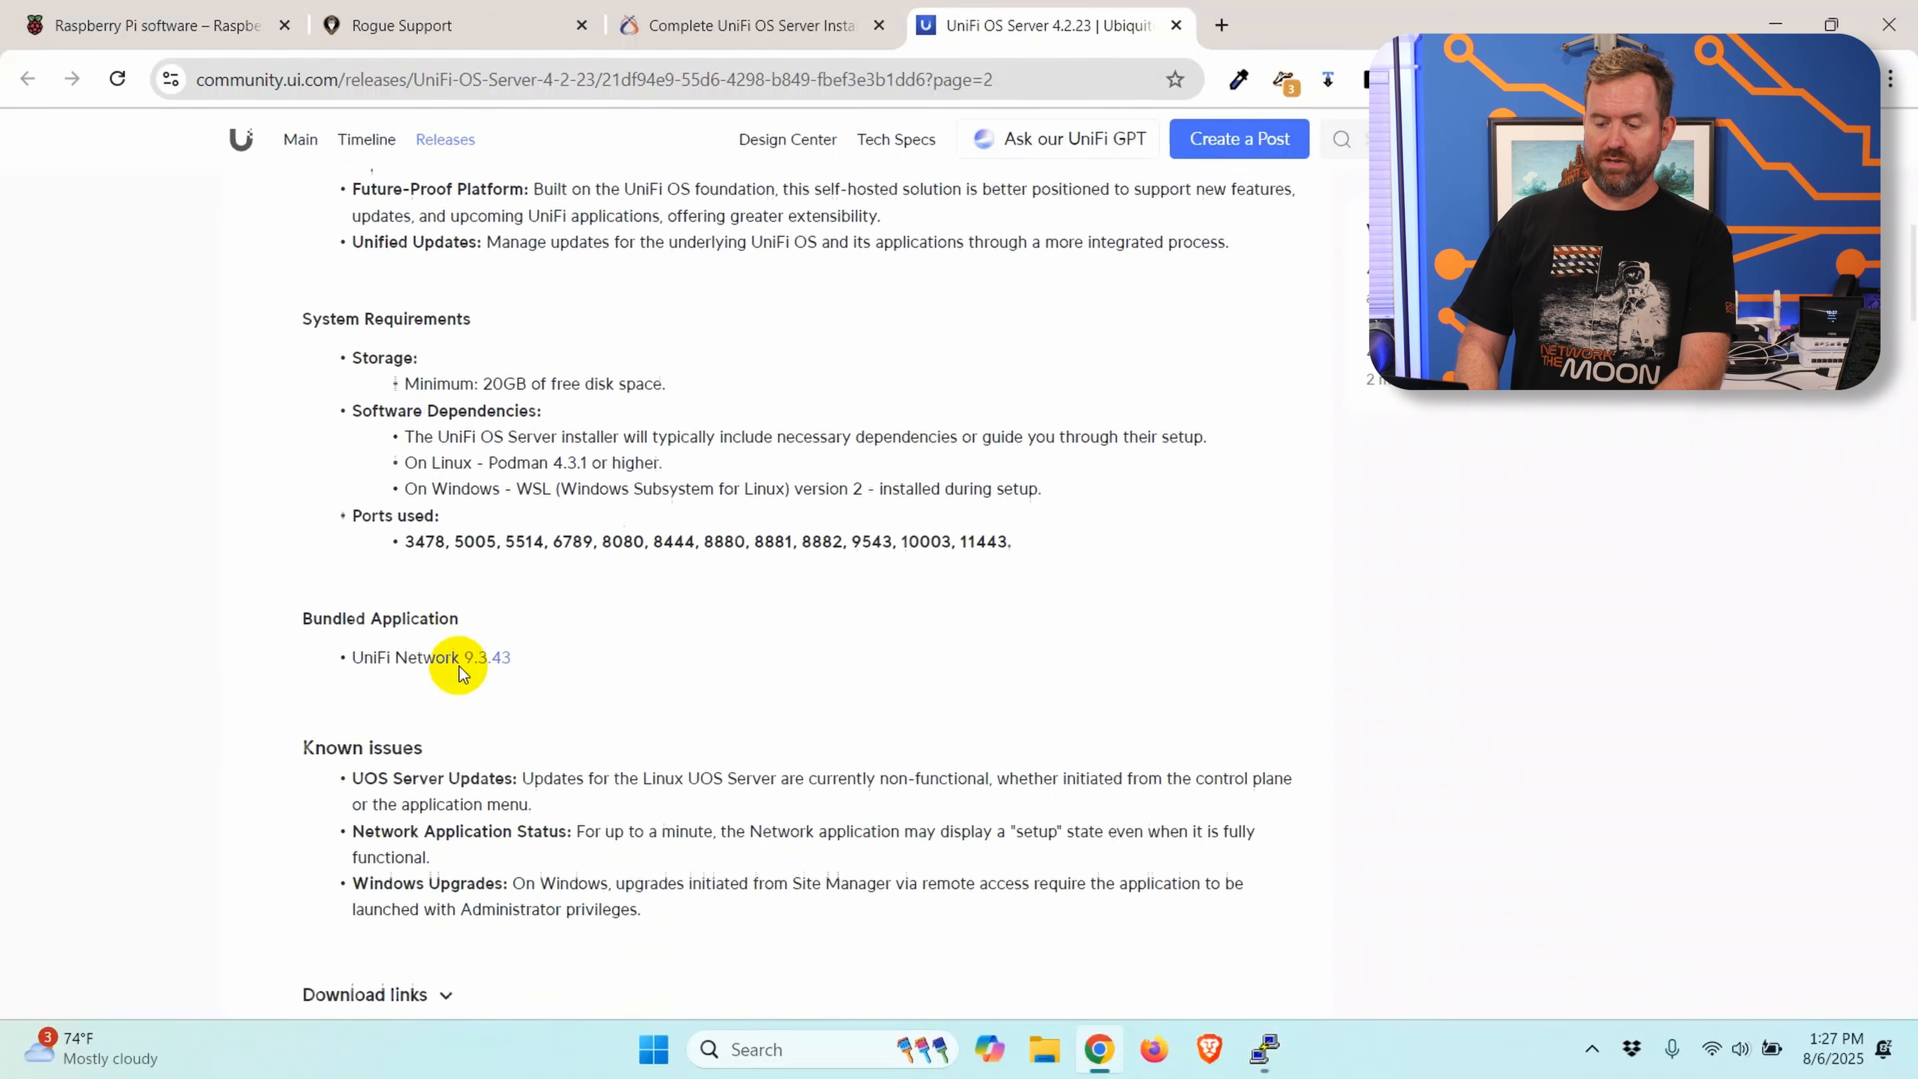
left_click(445, 688)
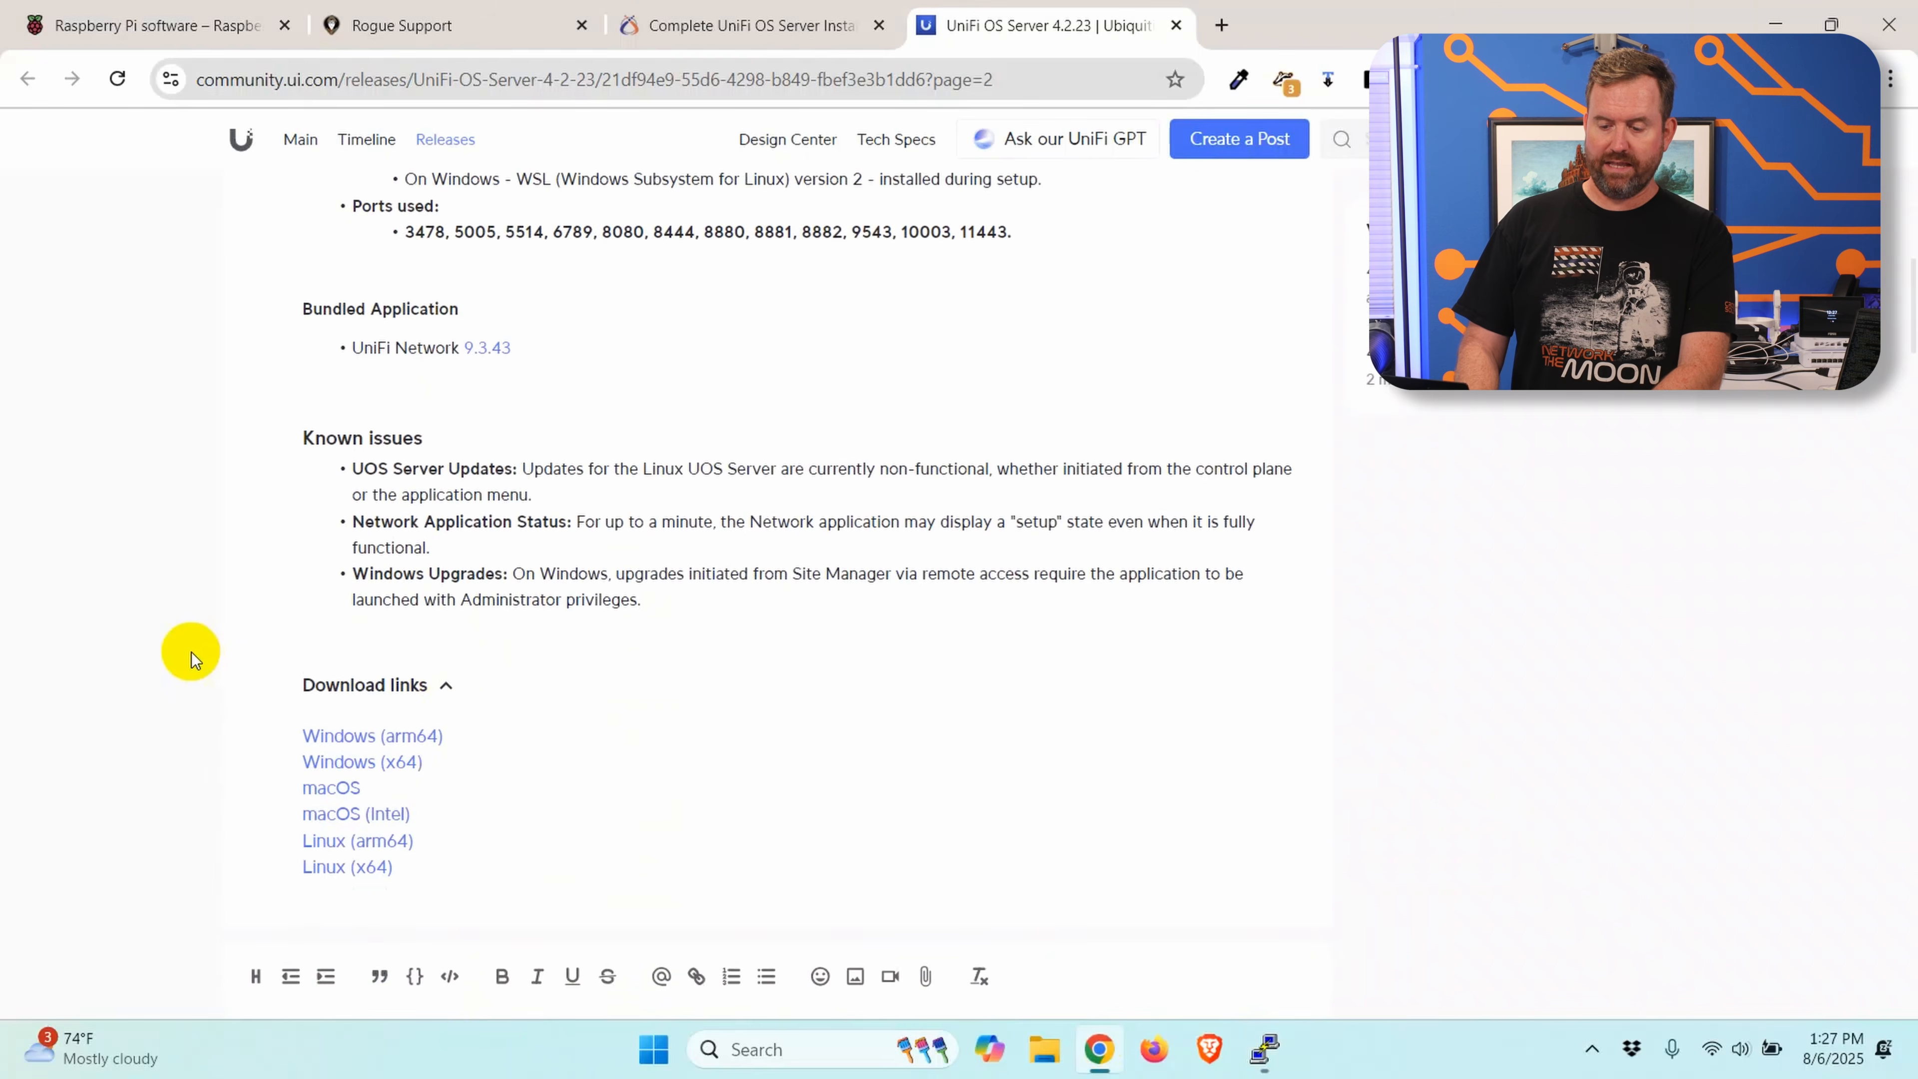
scroll(188, 651, "down", 2)
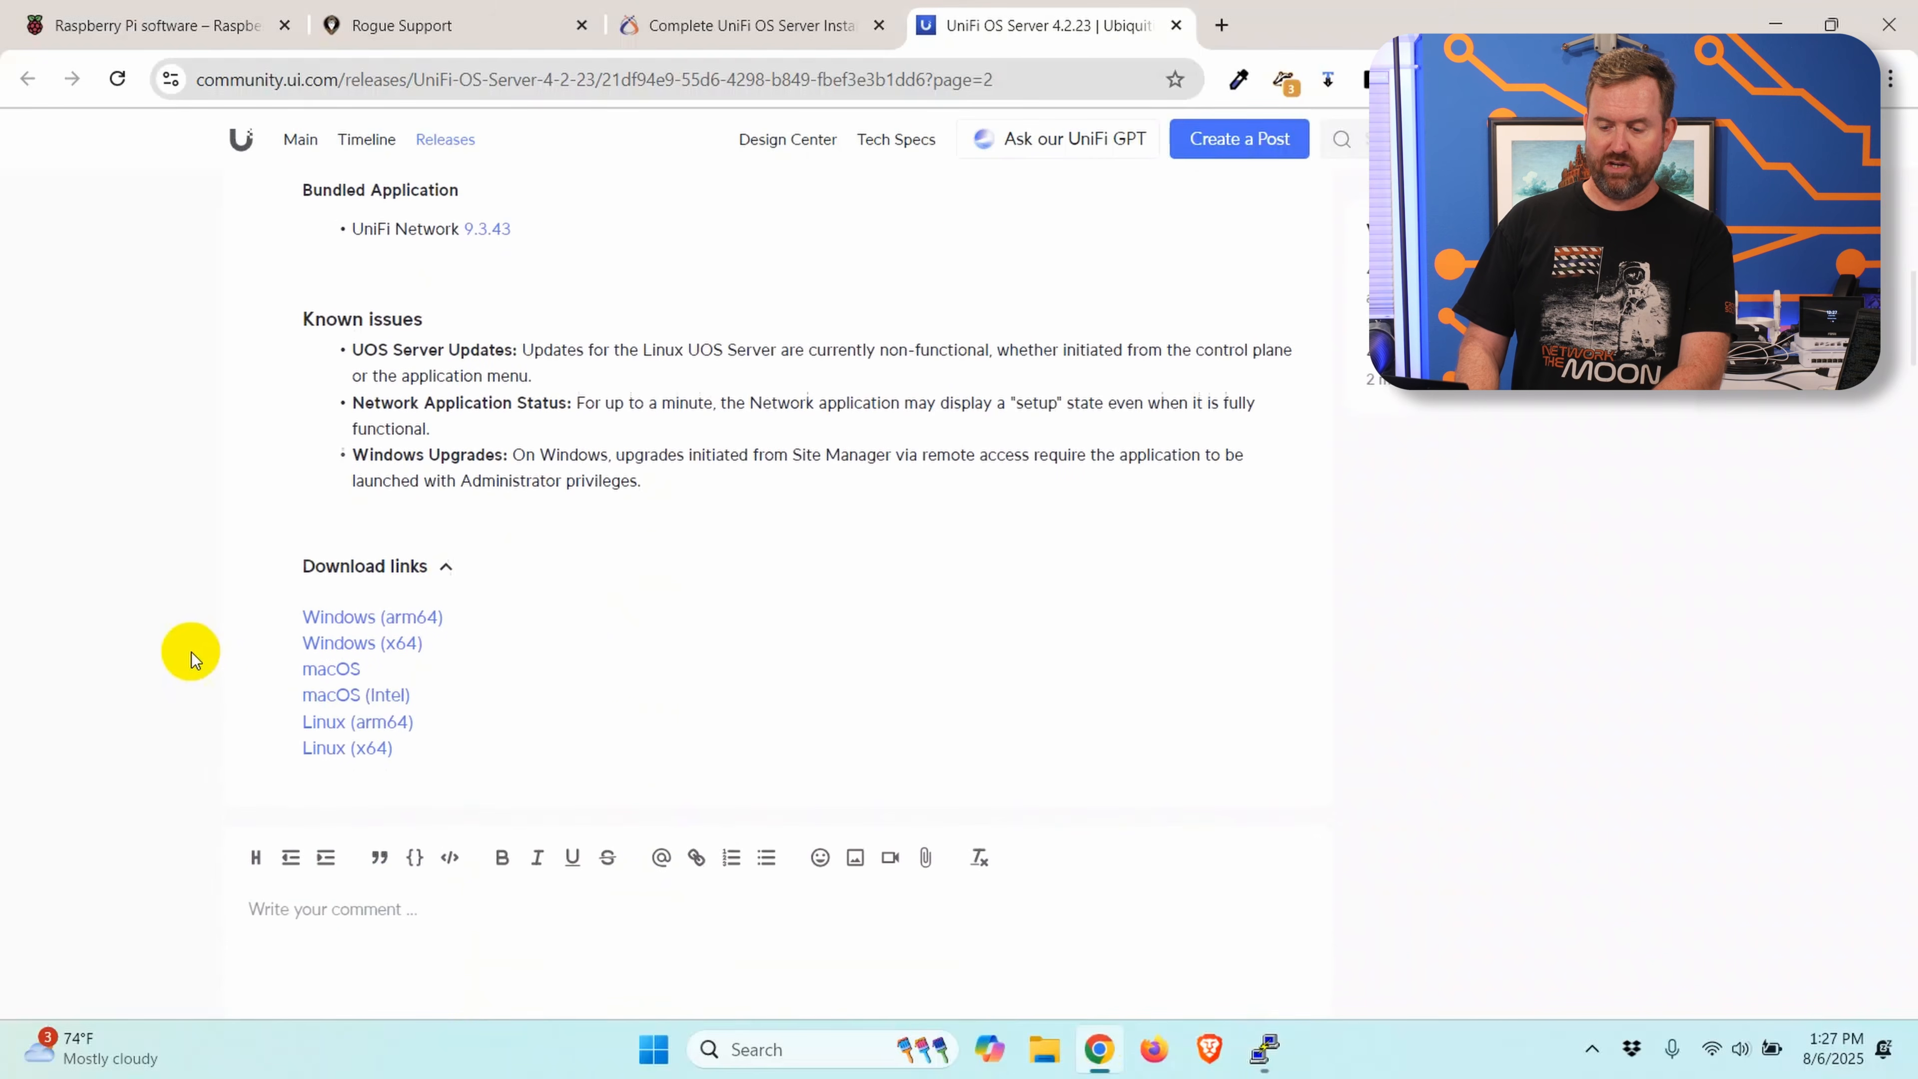
right_click(348, 731)
left_click(457, 582)
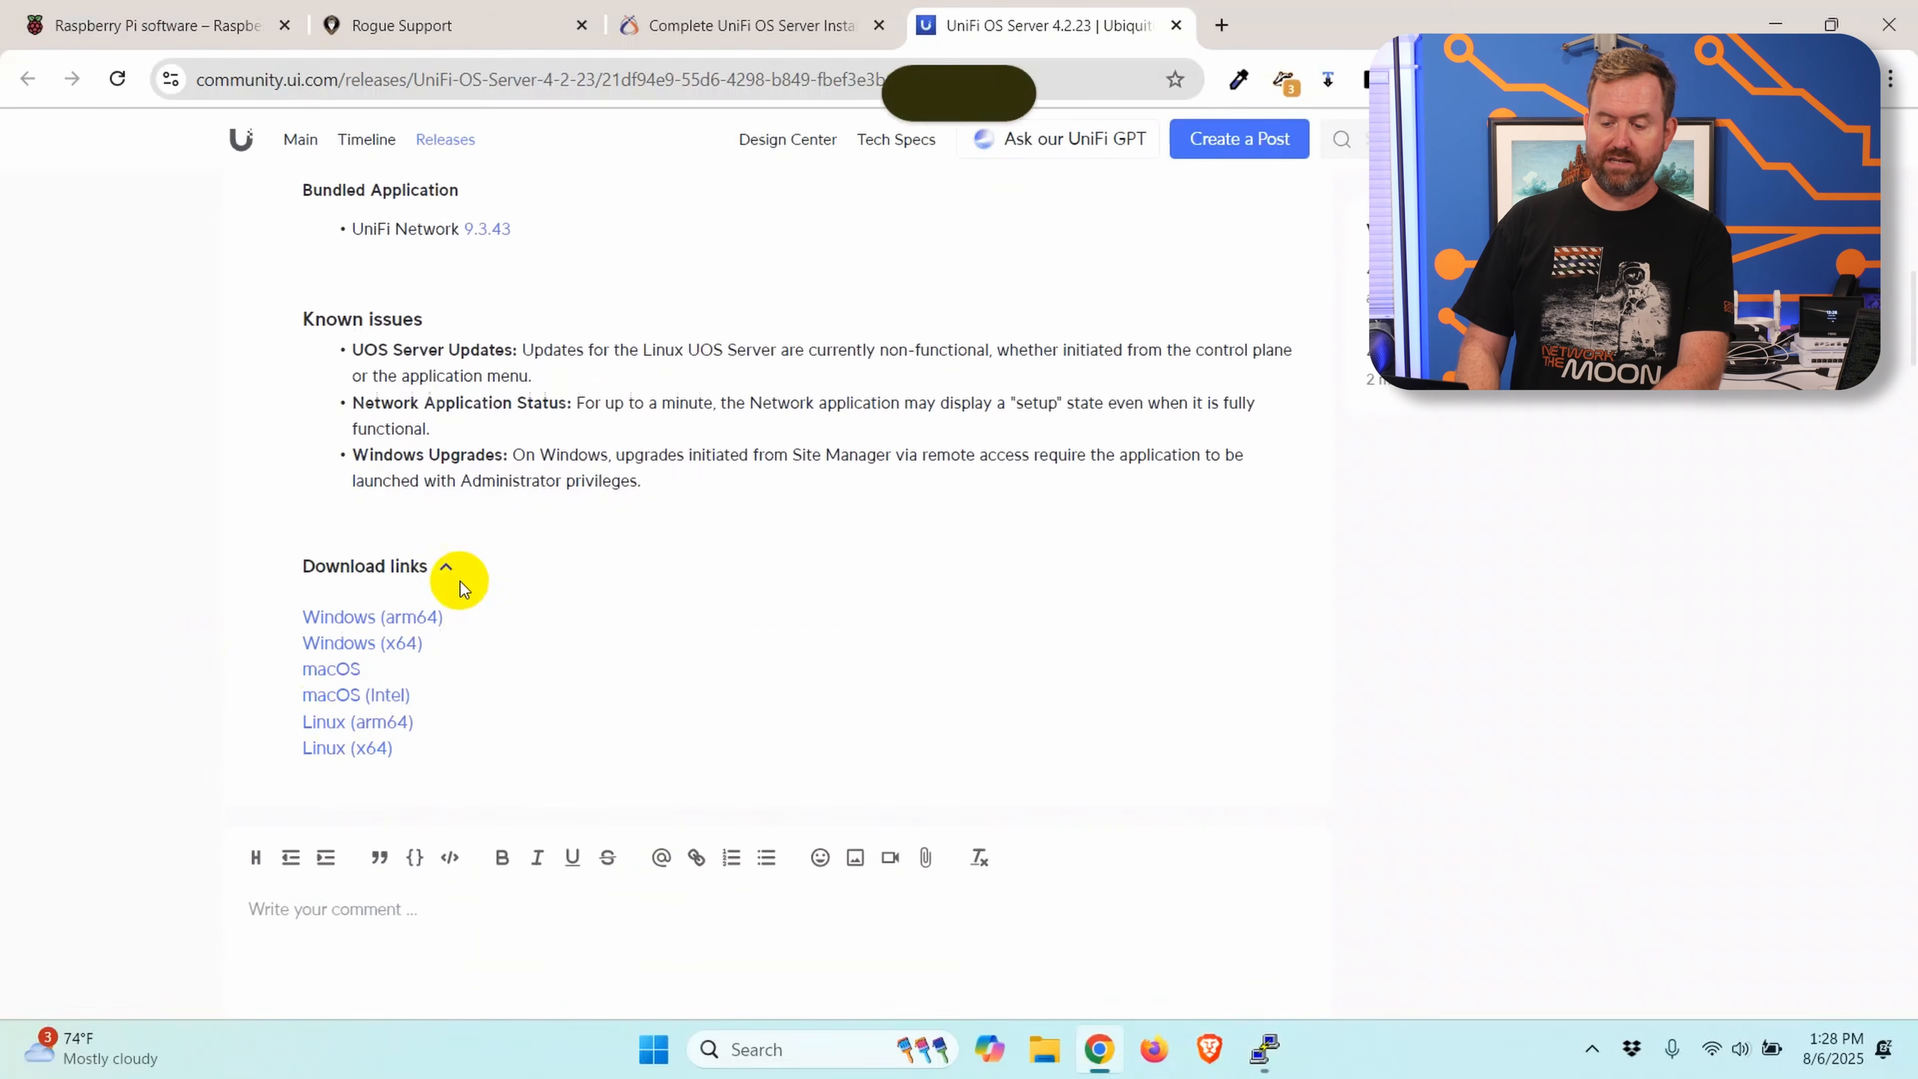
Step: Switch back to the PuTTY session and download the UniFi OS Server installer from the copied link with wget
left_click(1263, 1053)
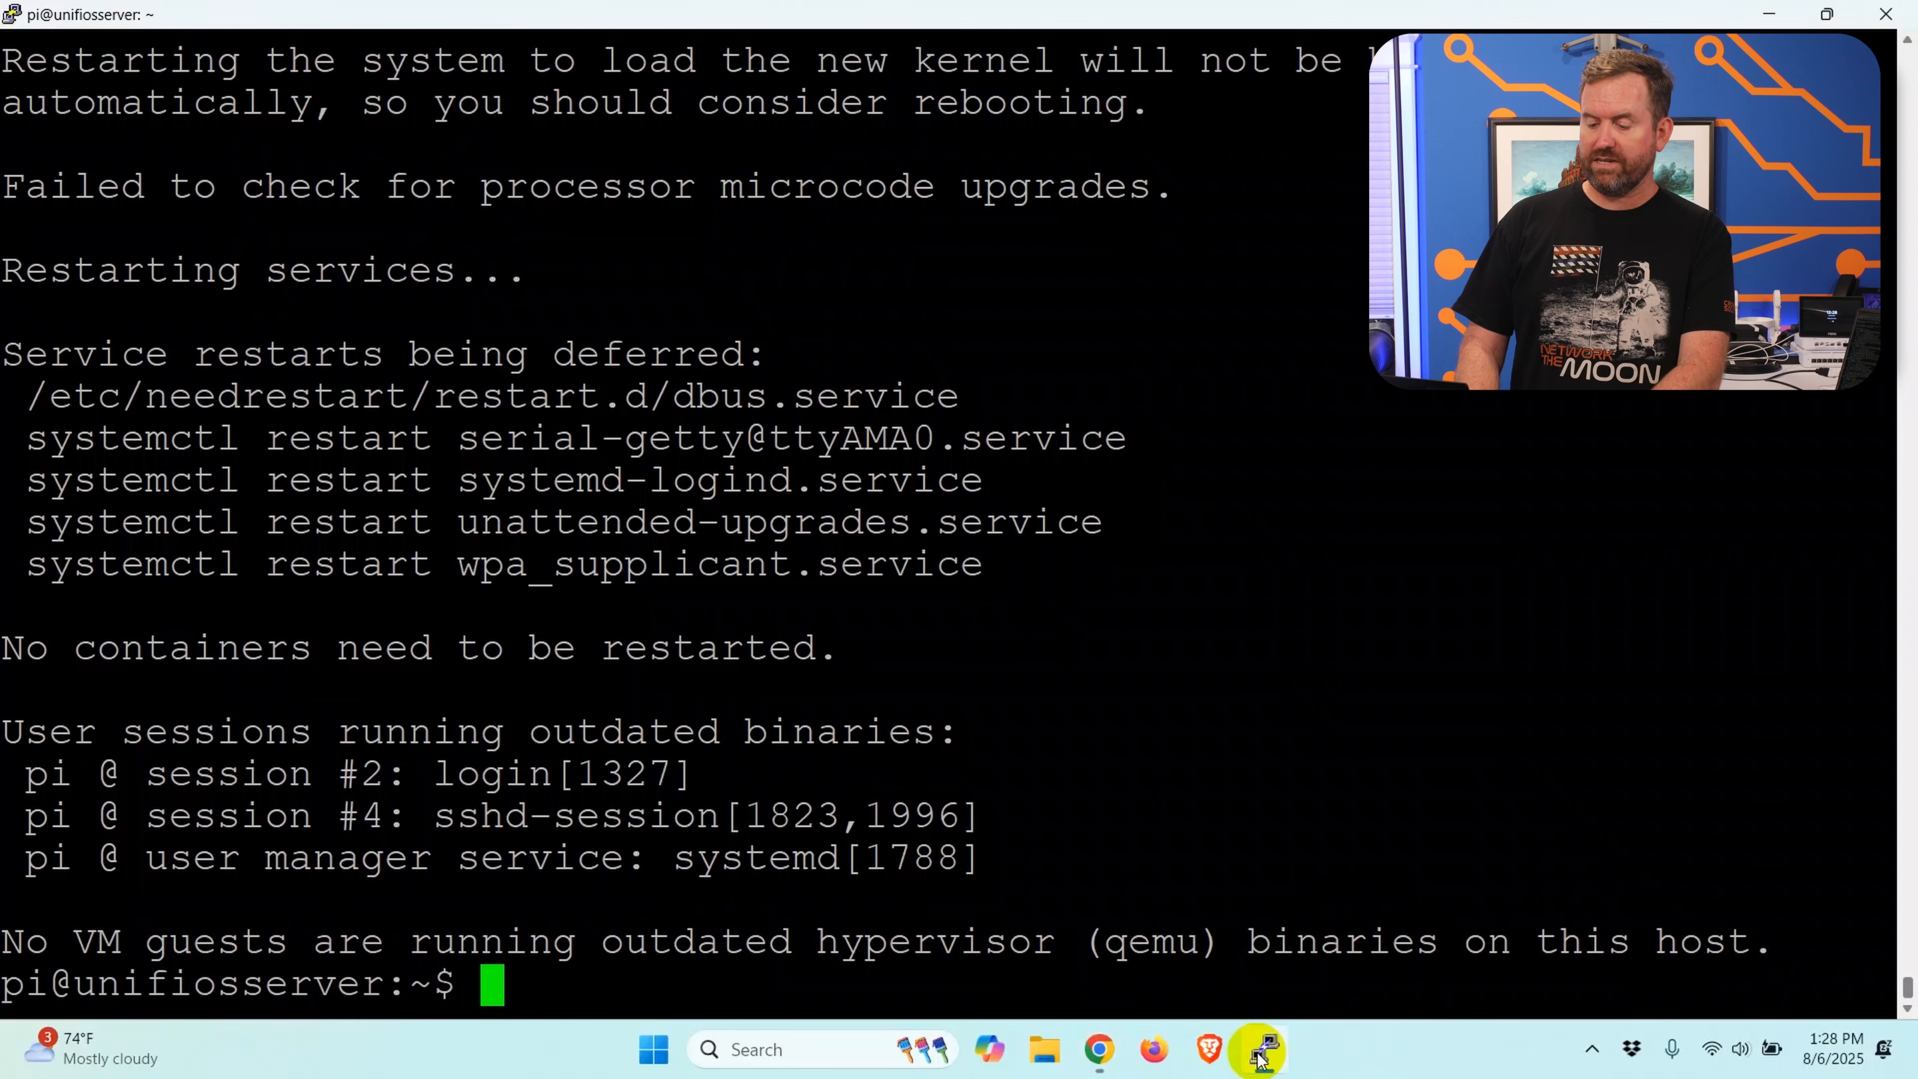
type("wget")
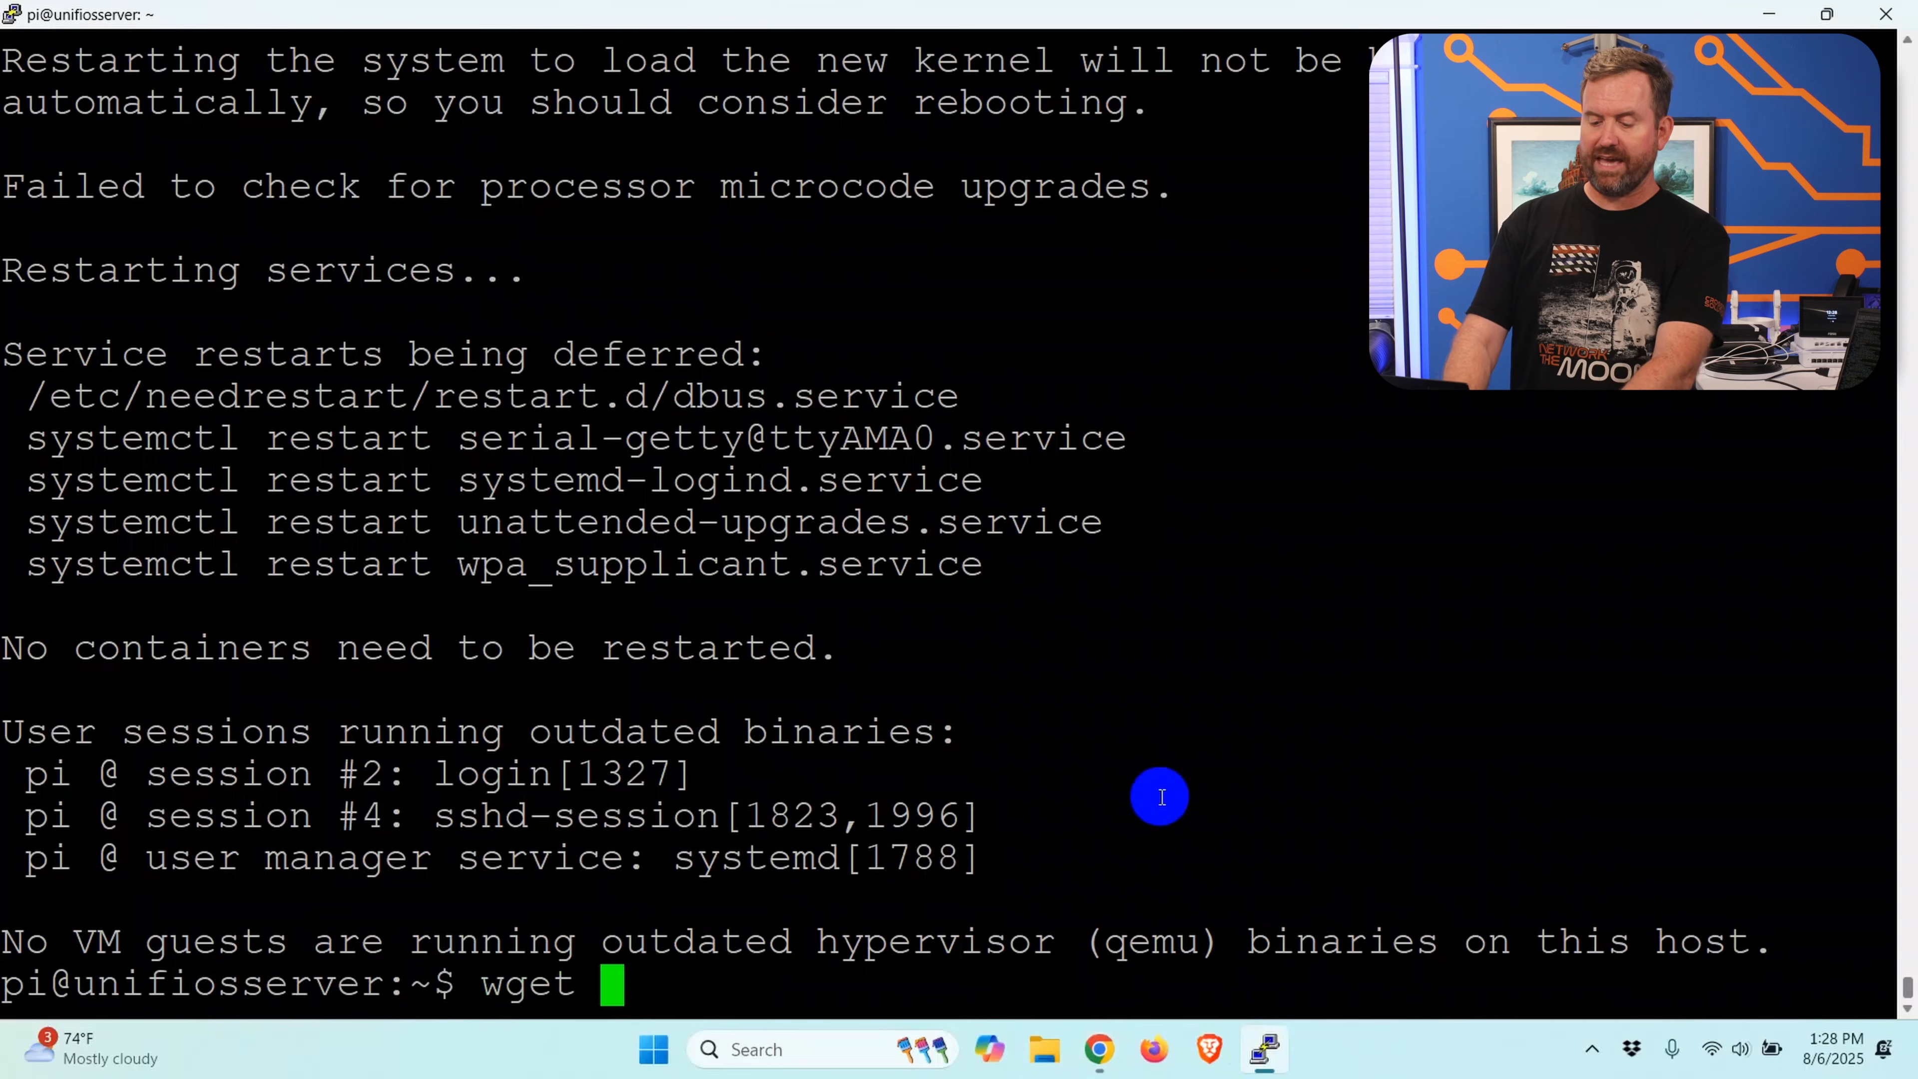
right_click(1161, 797)
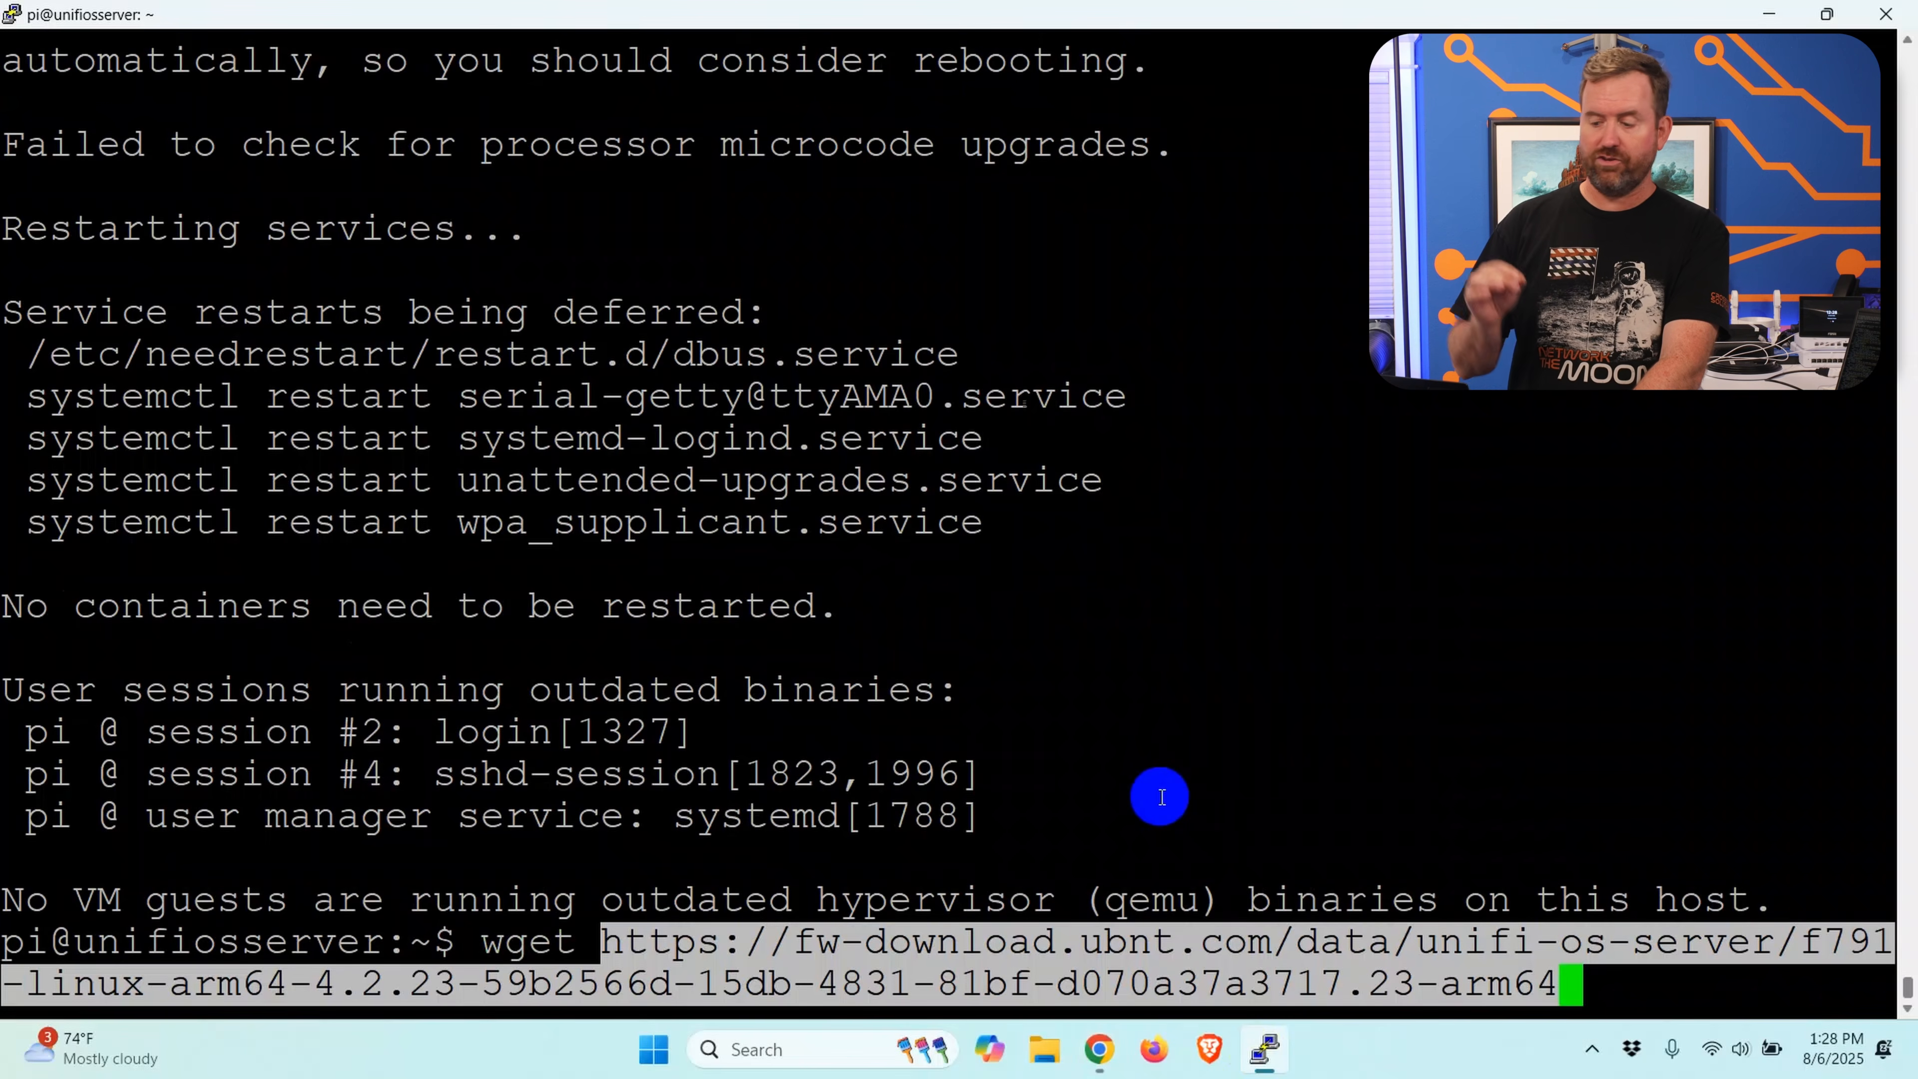
key("Return")
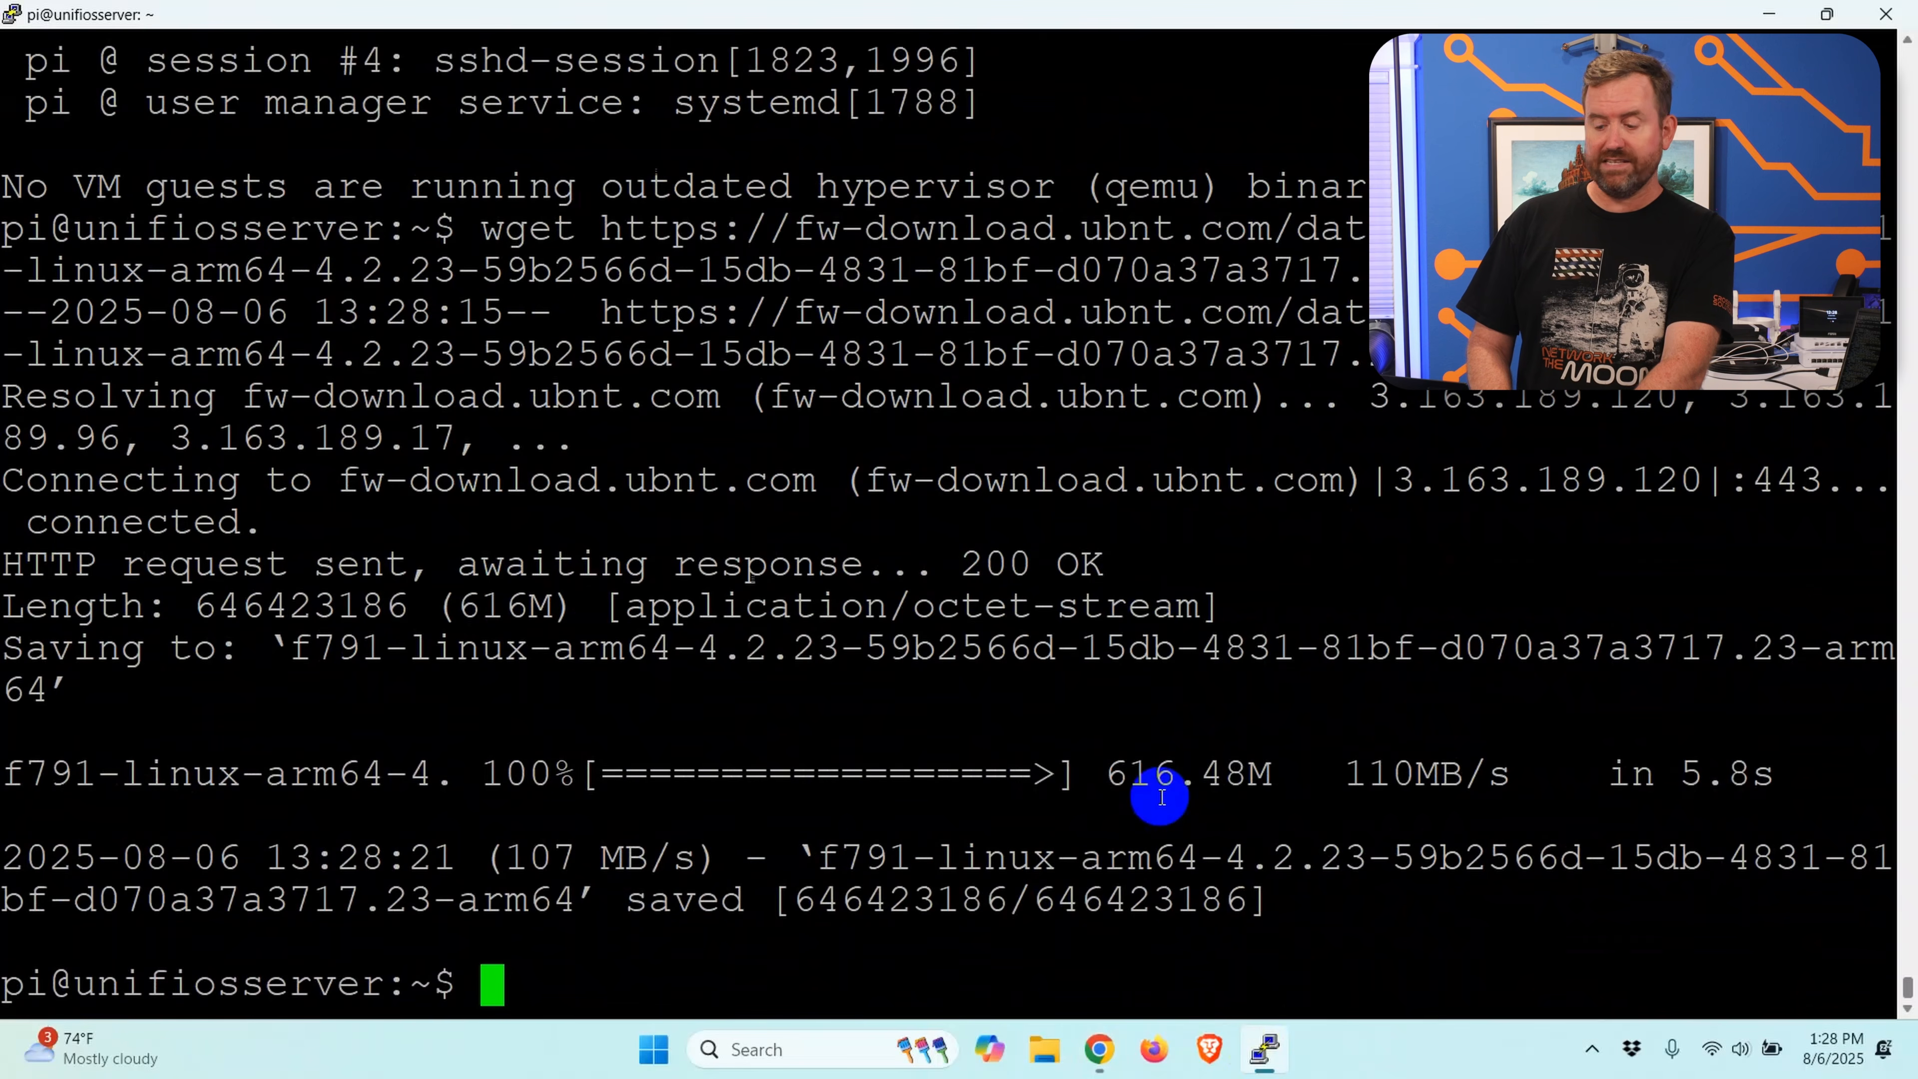
Step: Make the downloaded f791-linux-arm64-4.2.23 installer file executable with chmod +x
type("chmod +x")
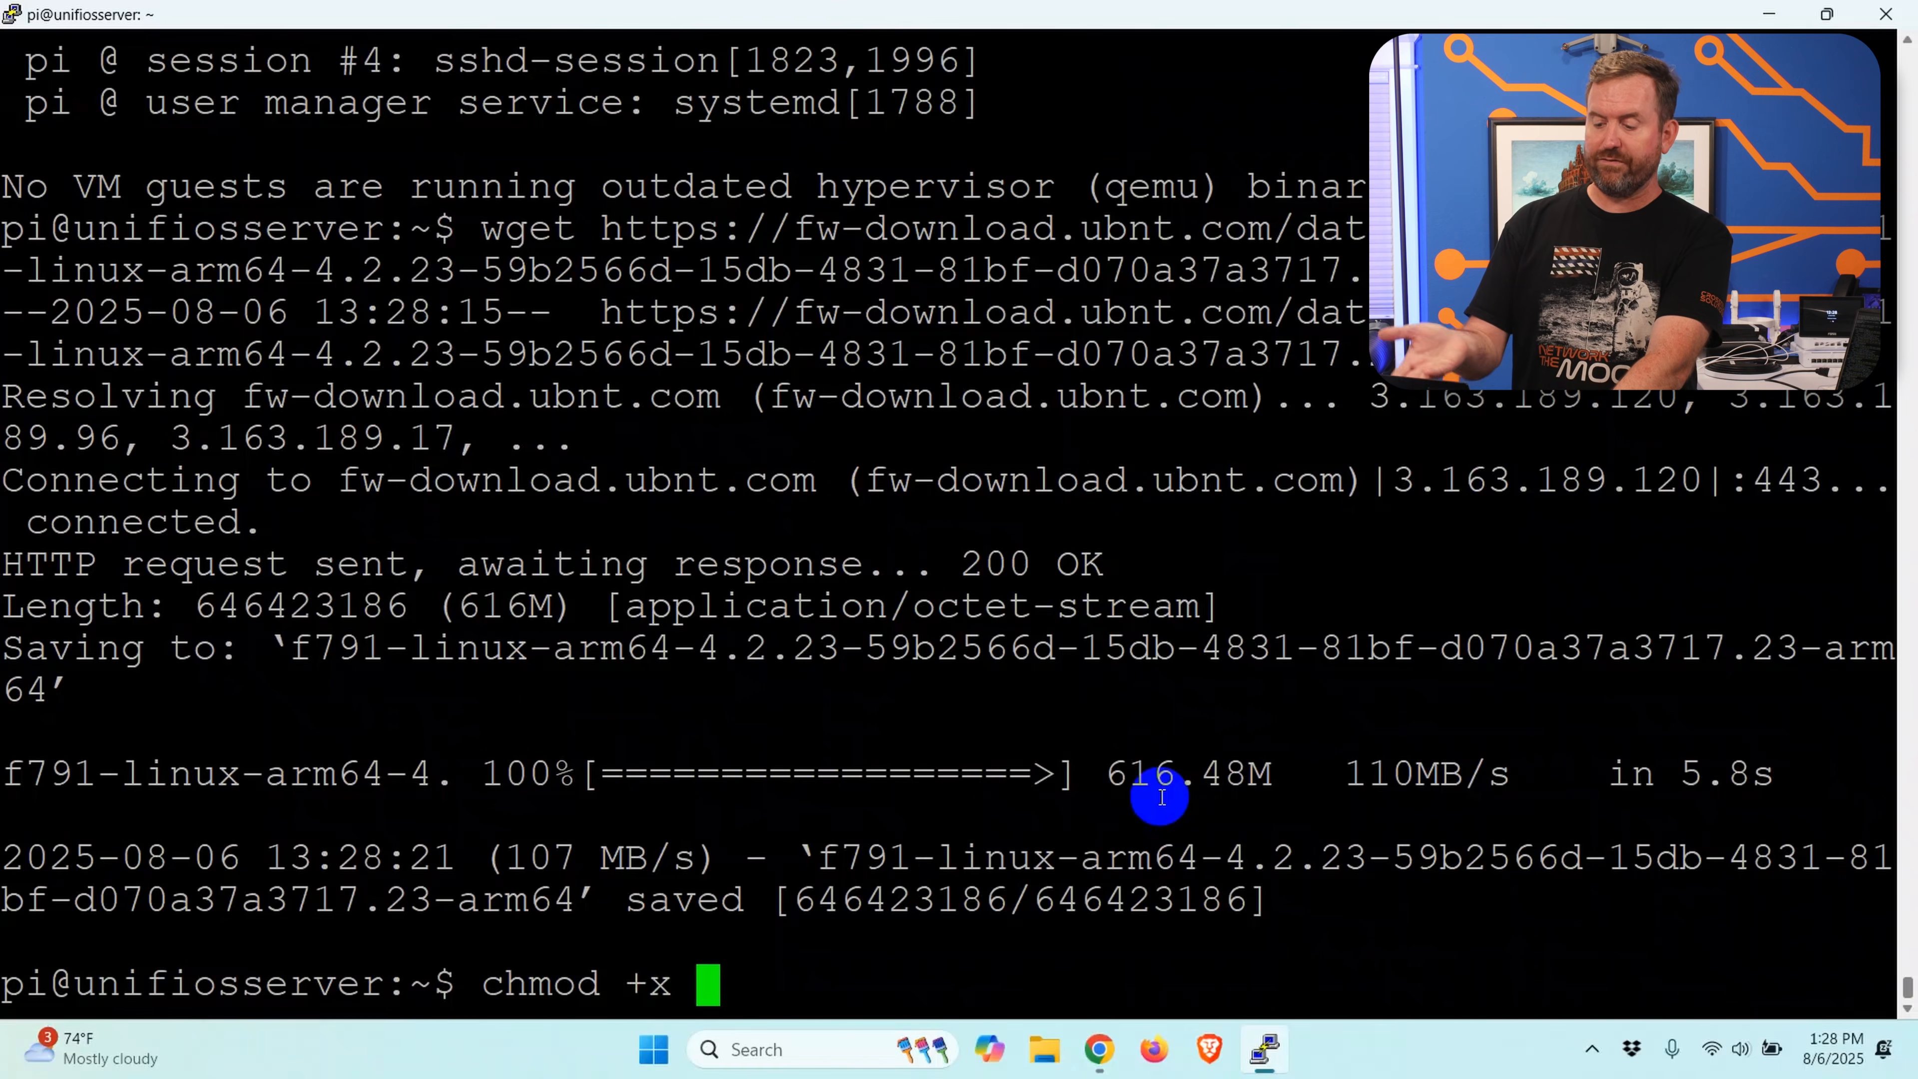
type(" f7")
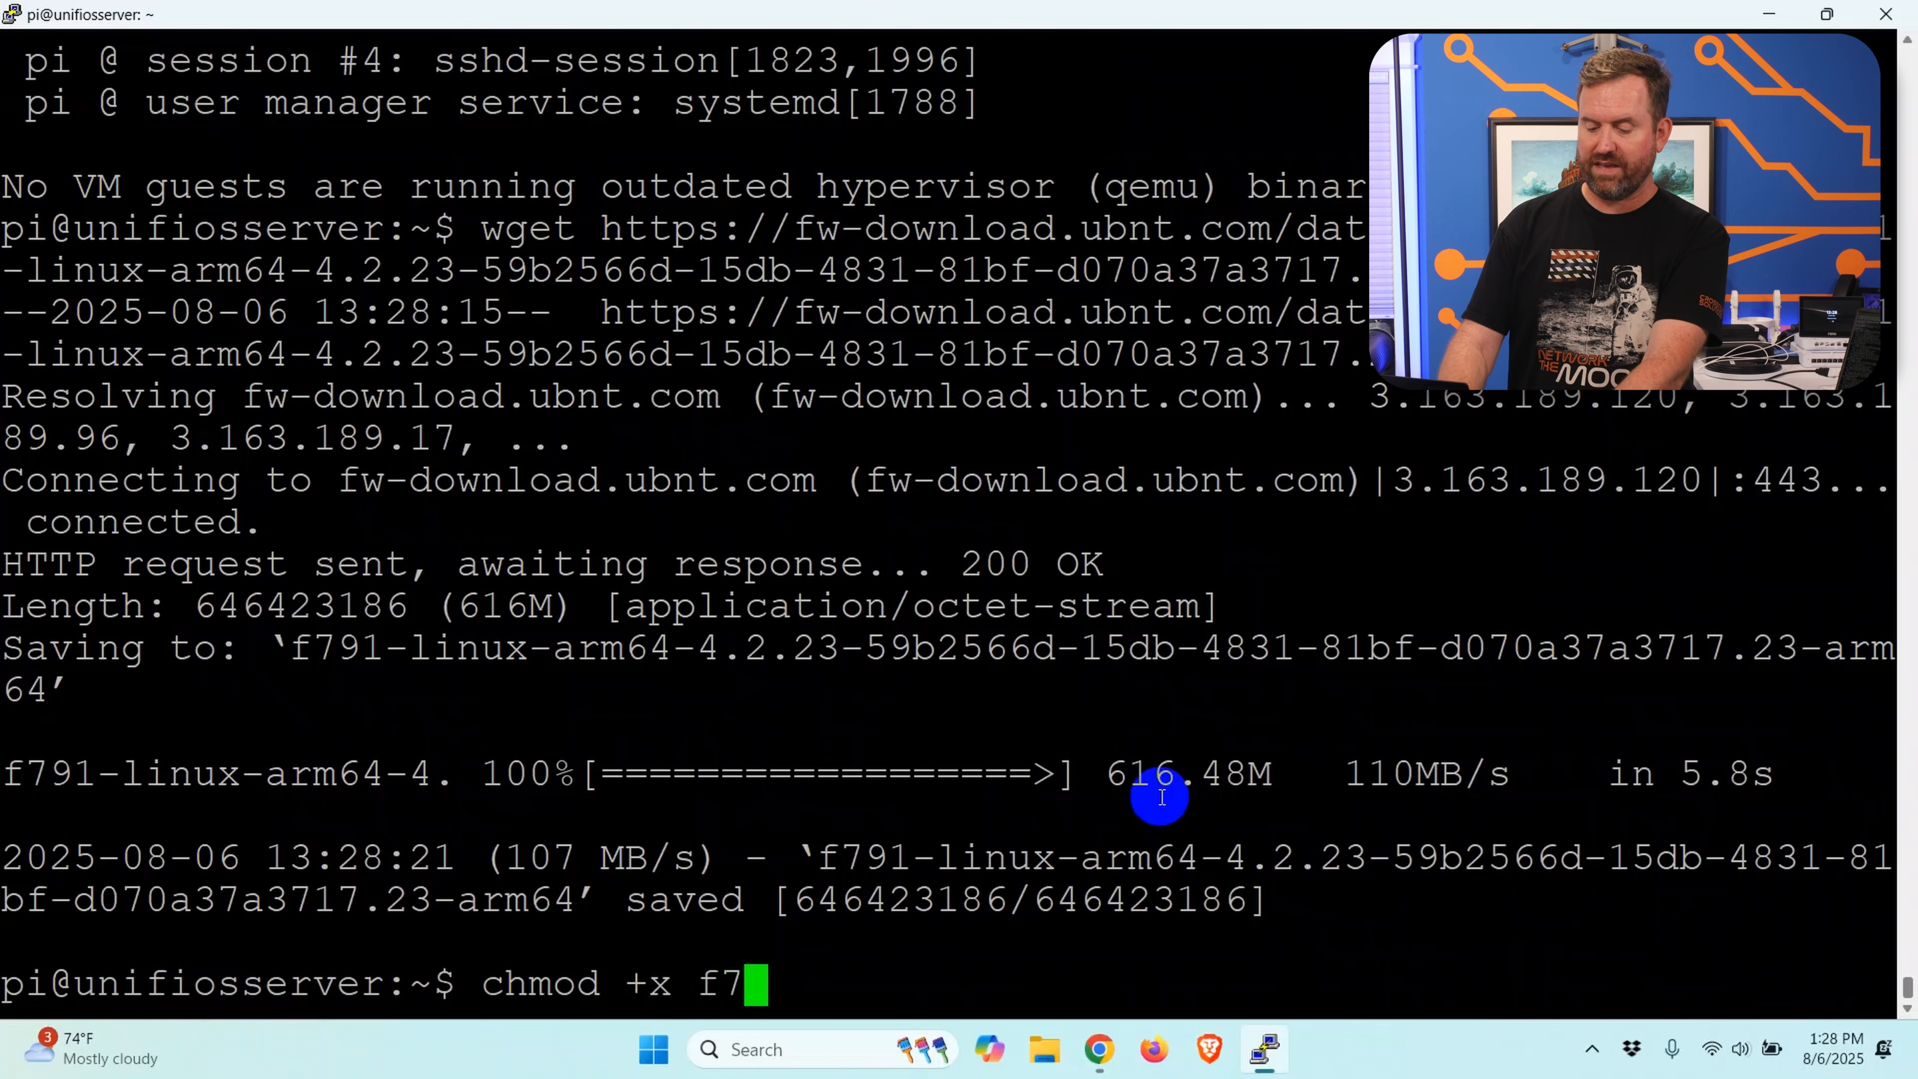
key("Tab")
key("Return")
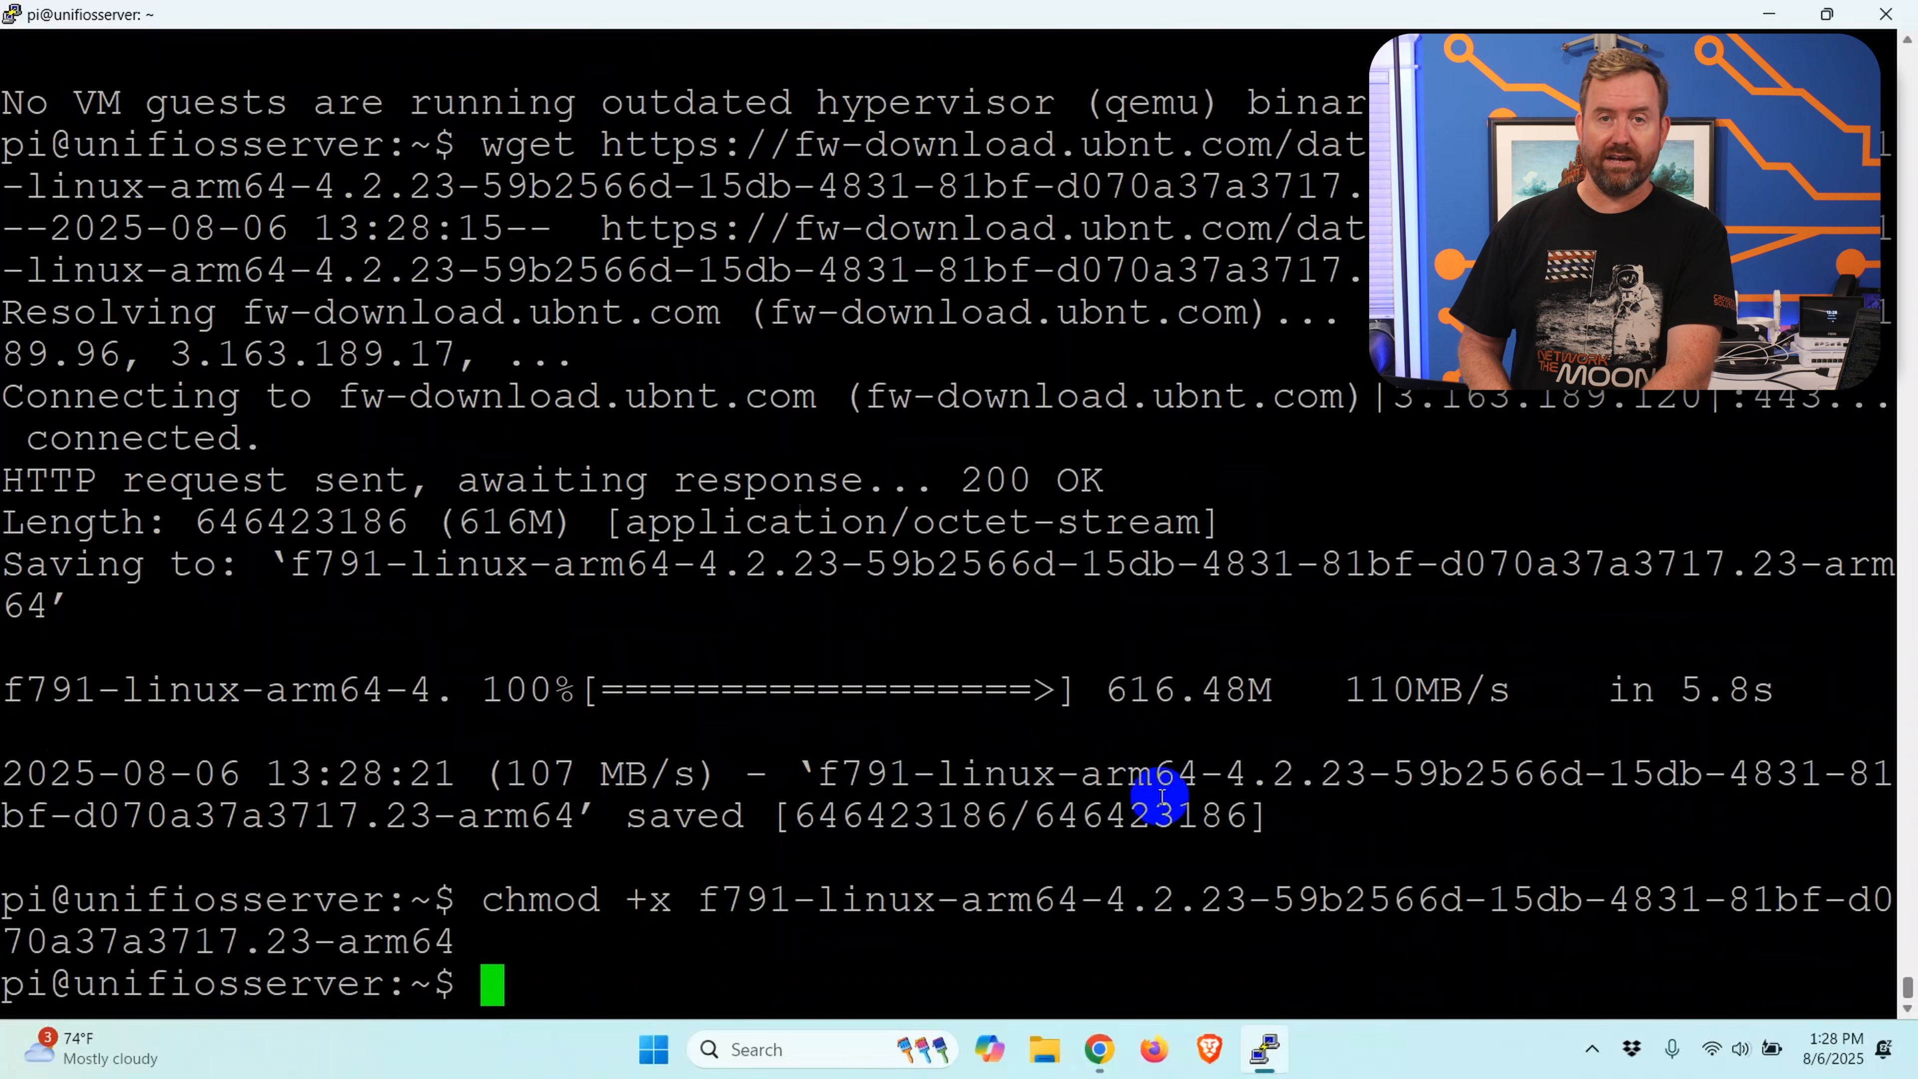
Step: Try to run the downloaded f791-linux-arm64-4.2.23 installer from the current directory with the install argument, without sudo
type("./")
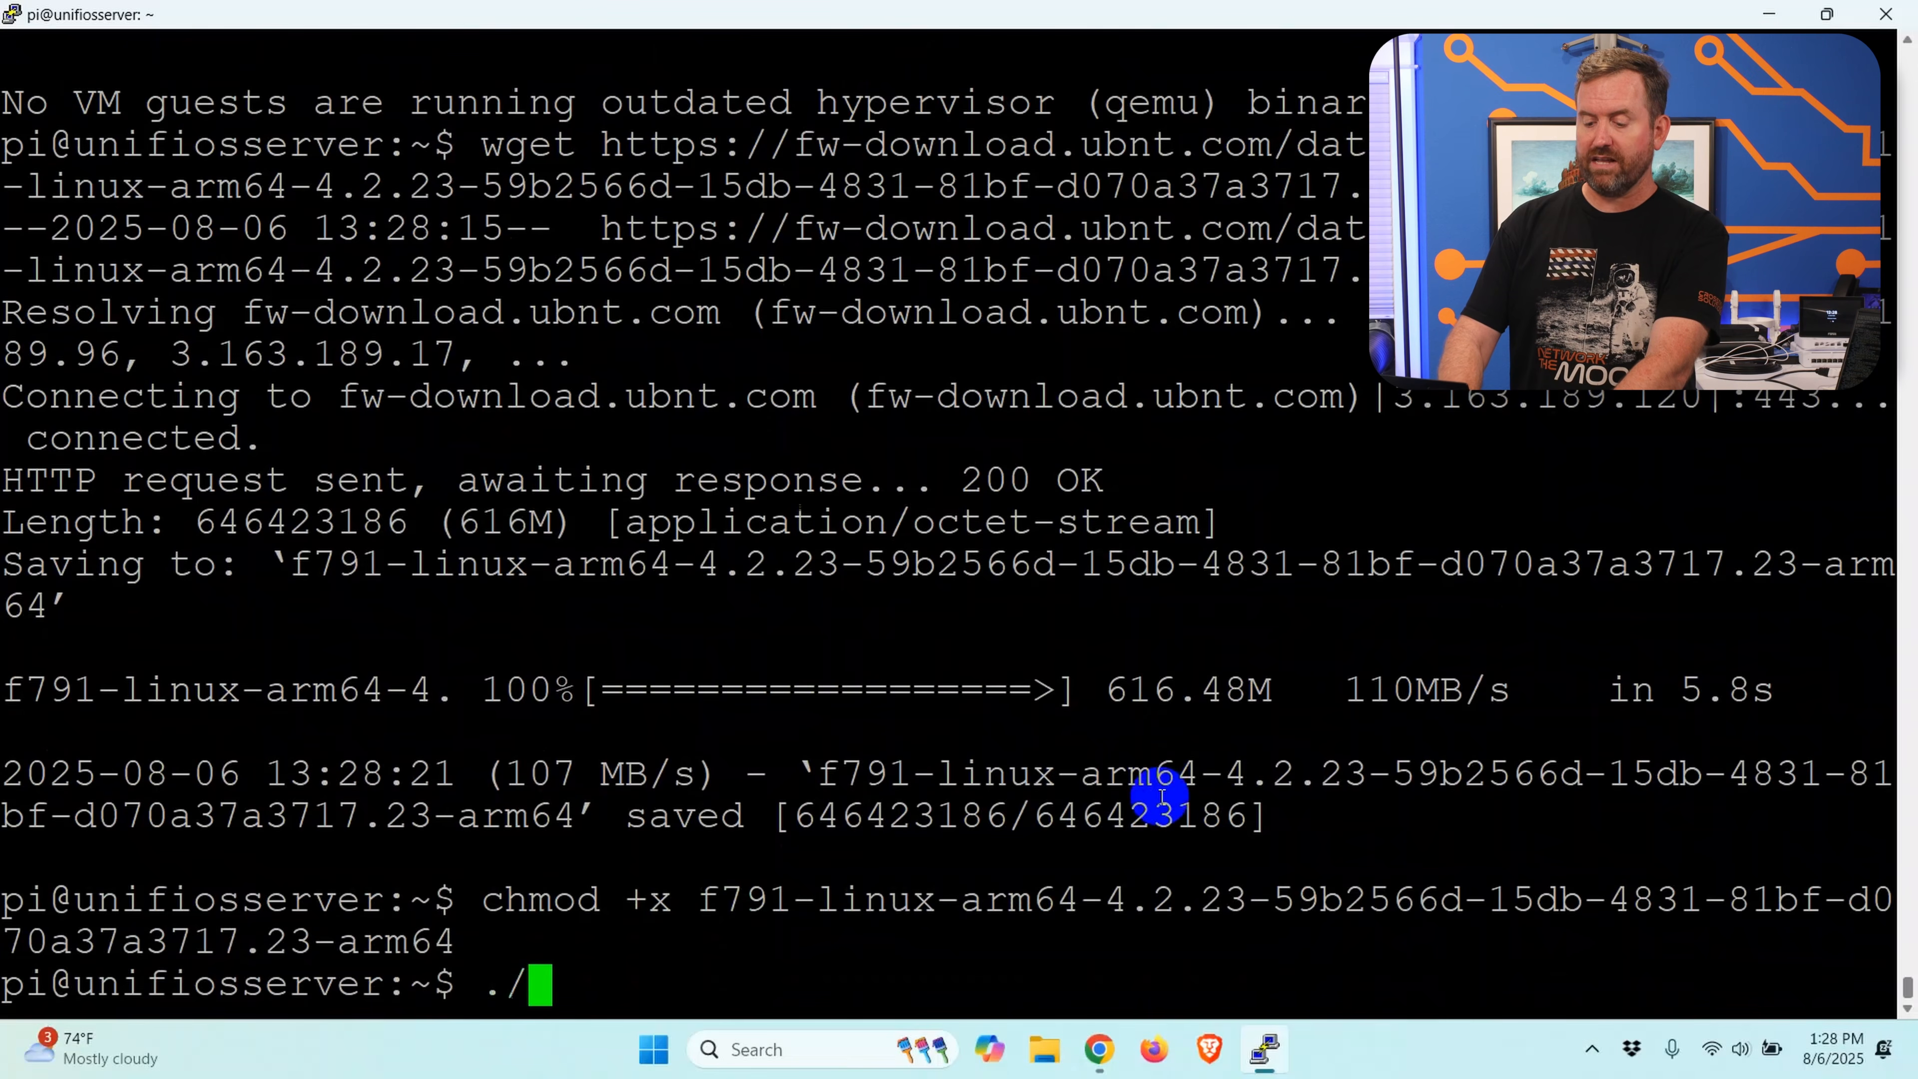
type("f7")
key("Tab")
type("install")
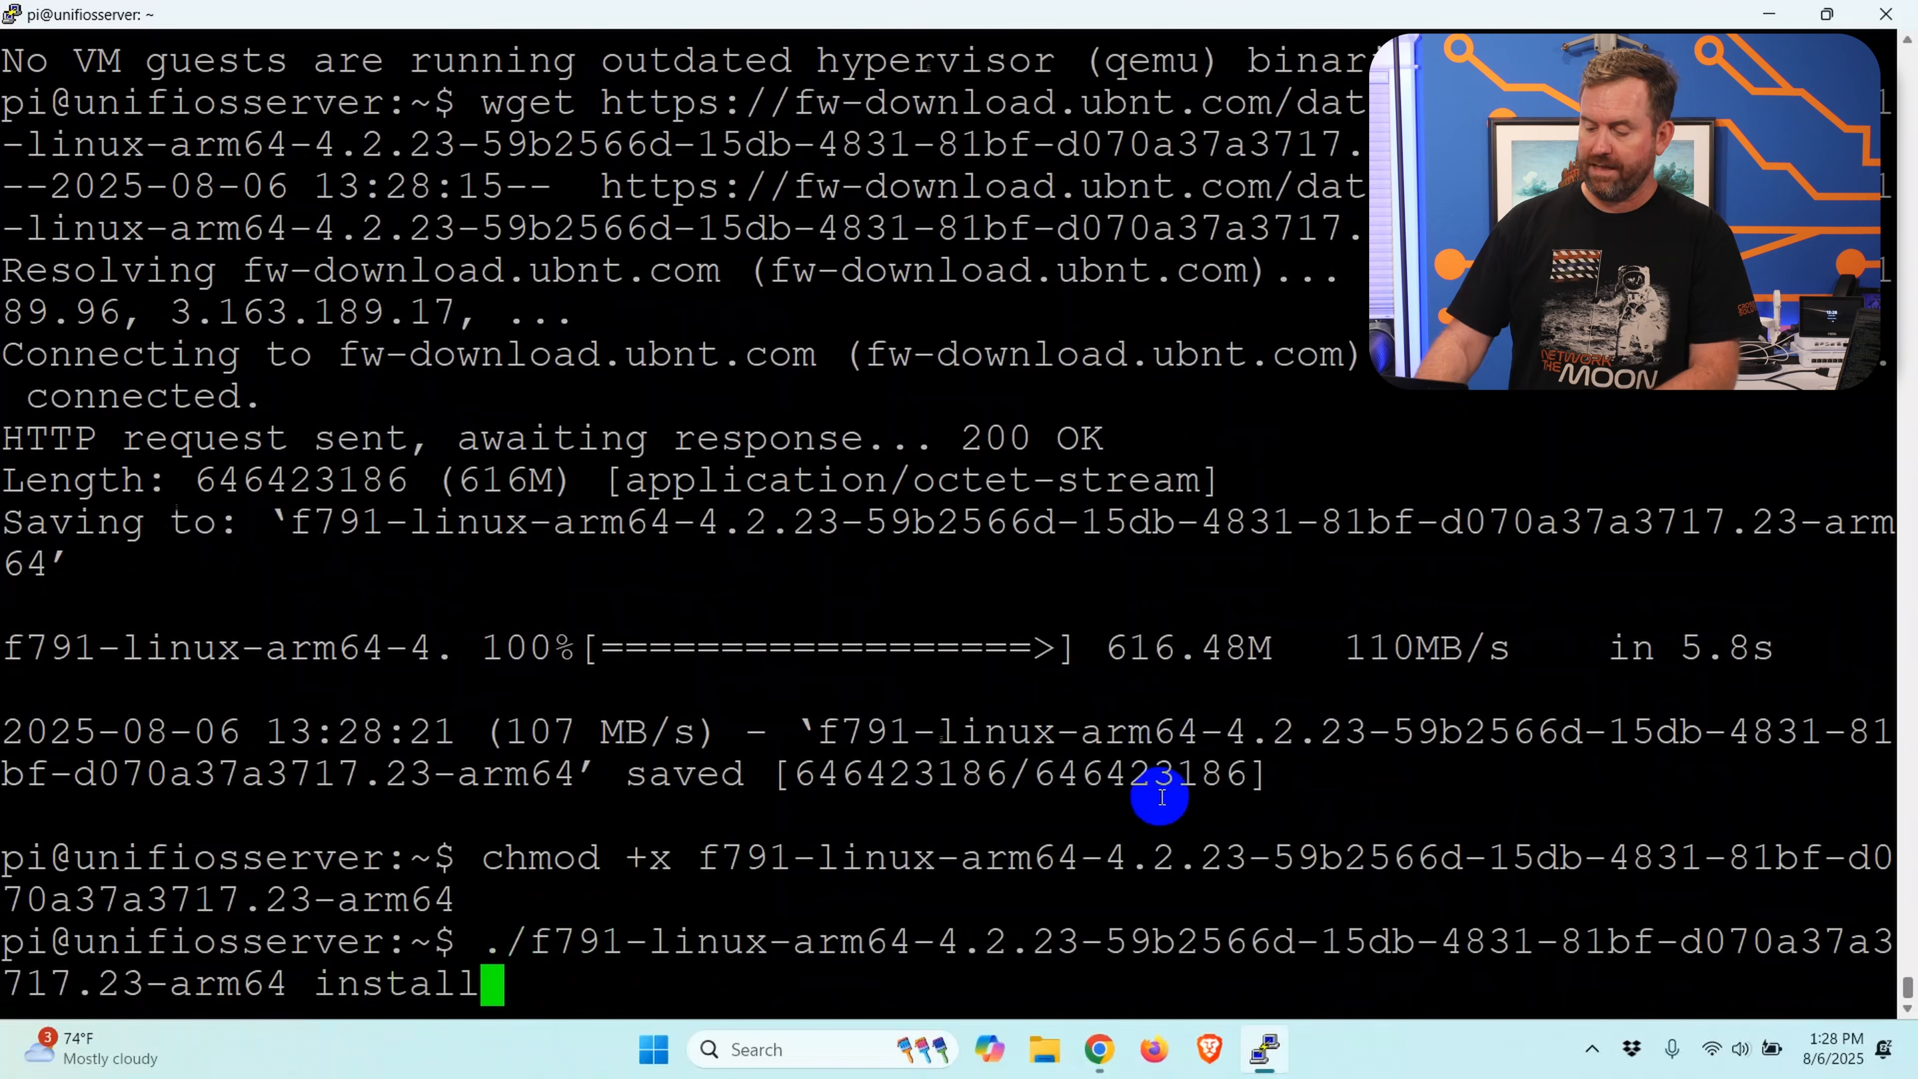
key("Return")
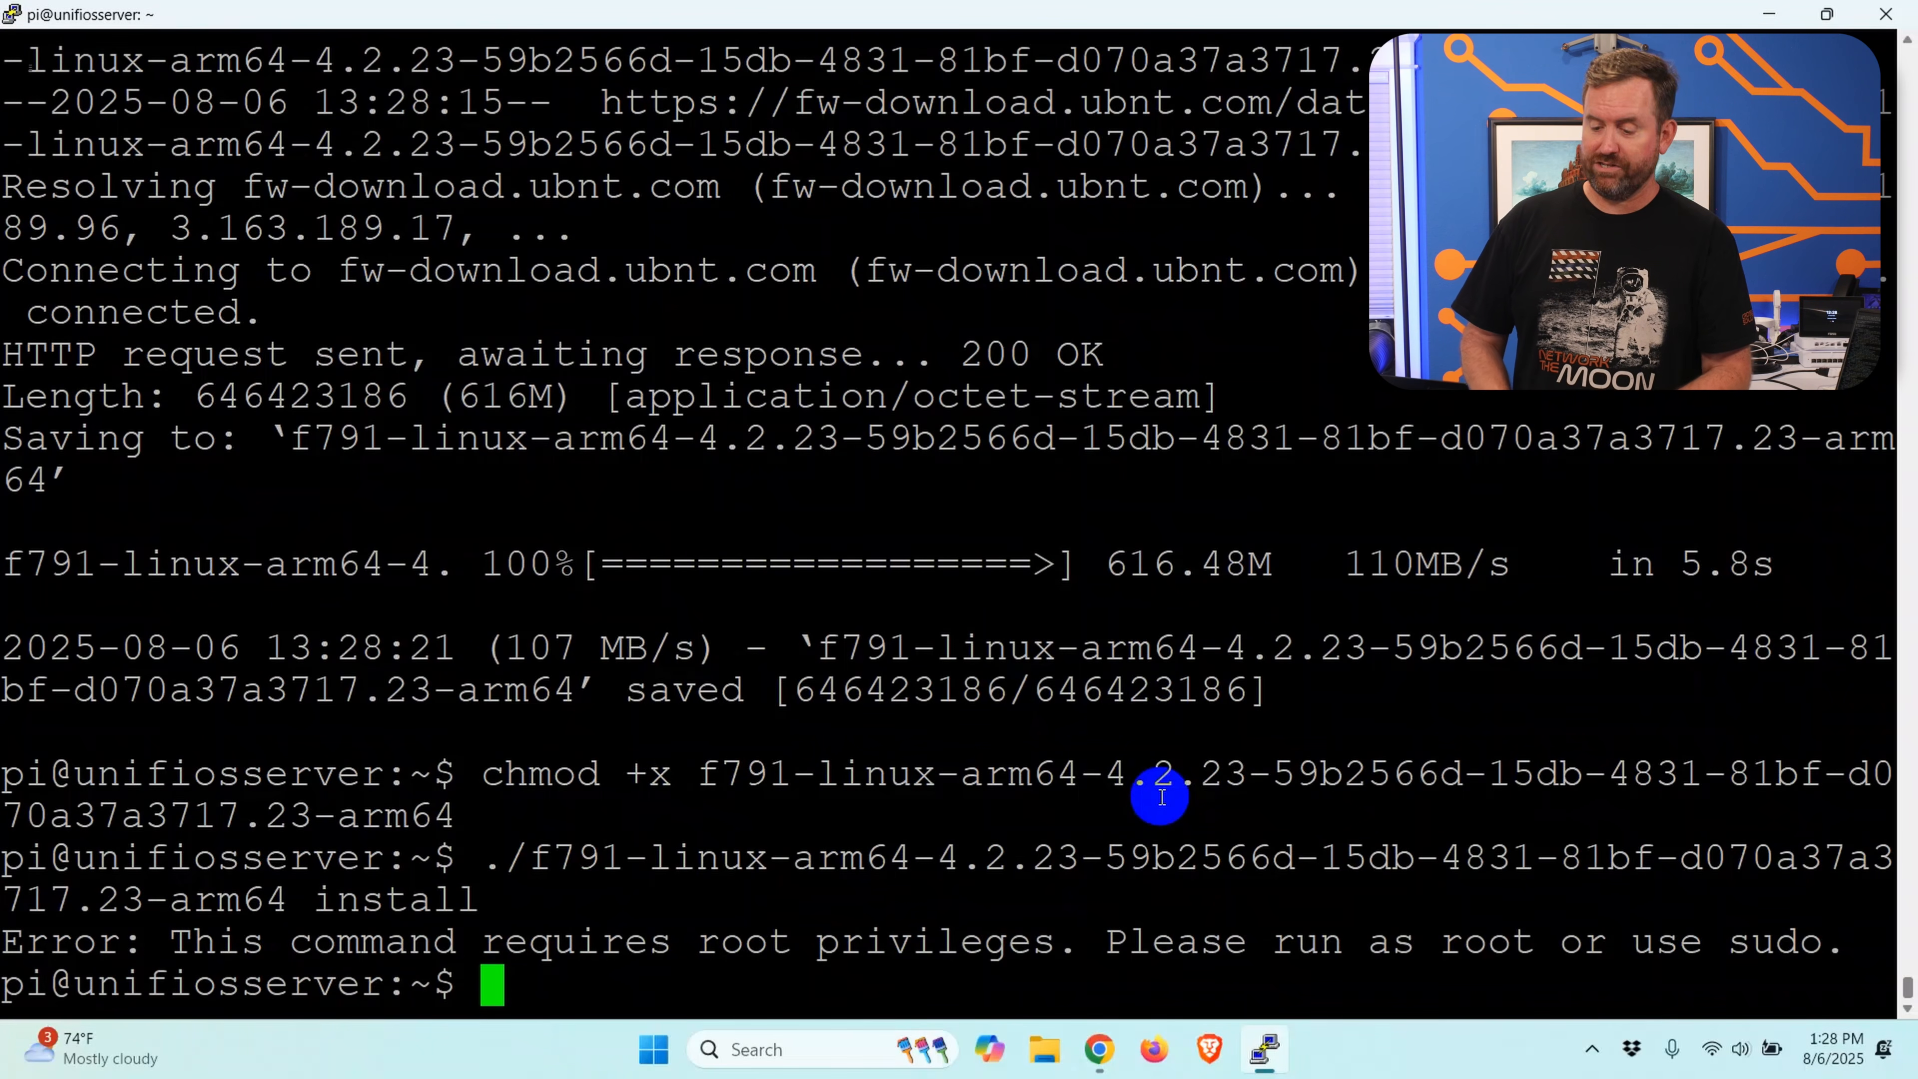
Step: Rerun the installer command as root with sudo !! and answer y to proceed with installing UOS Server 4.2.23
type("sudo ")
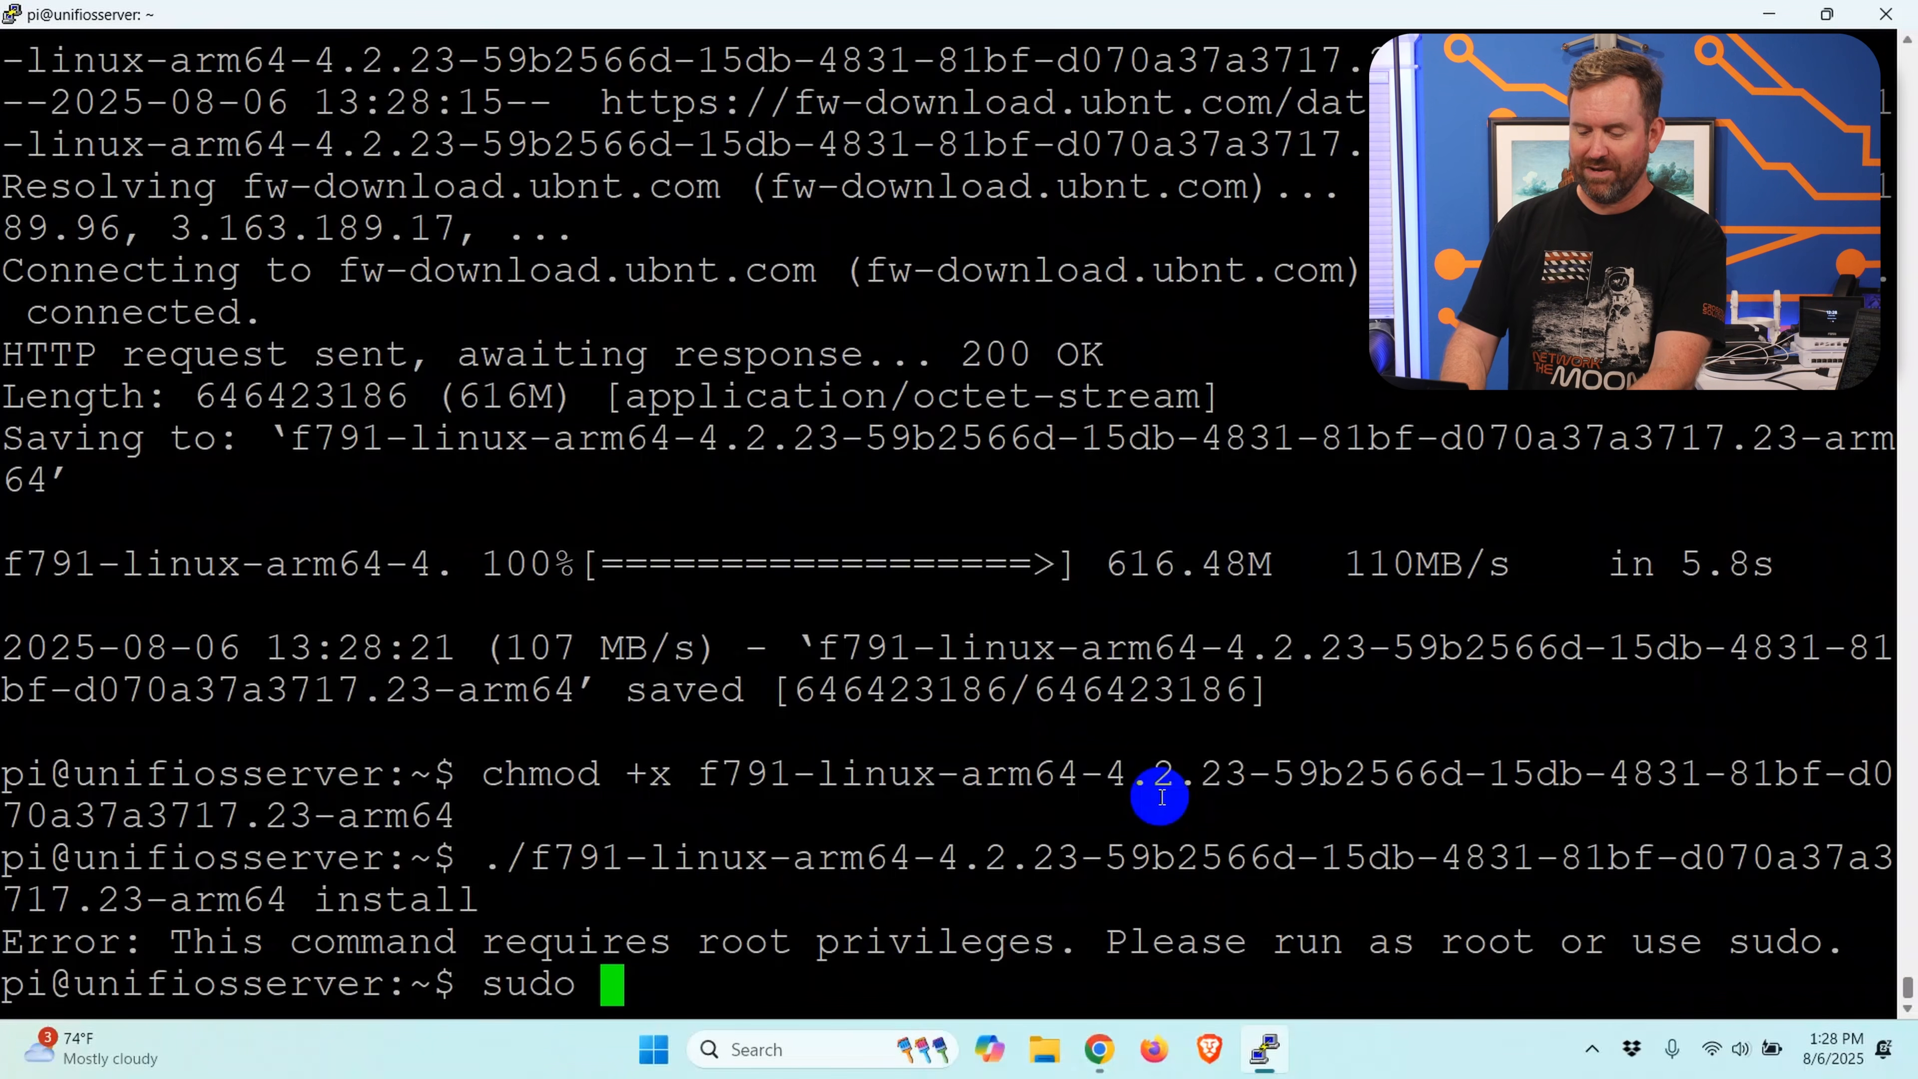
type("!!")
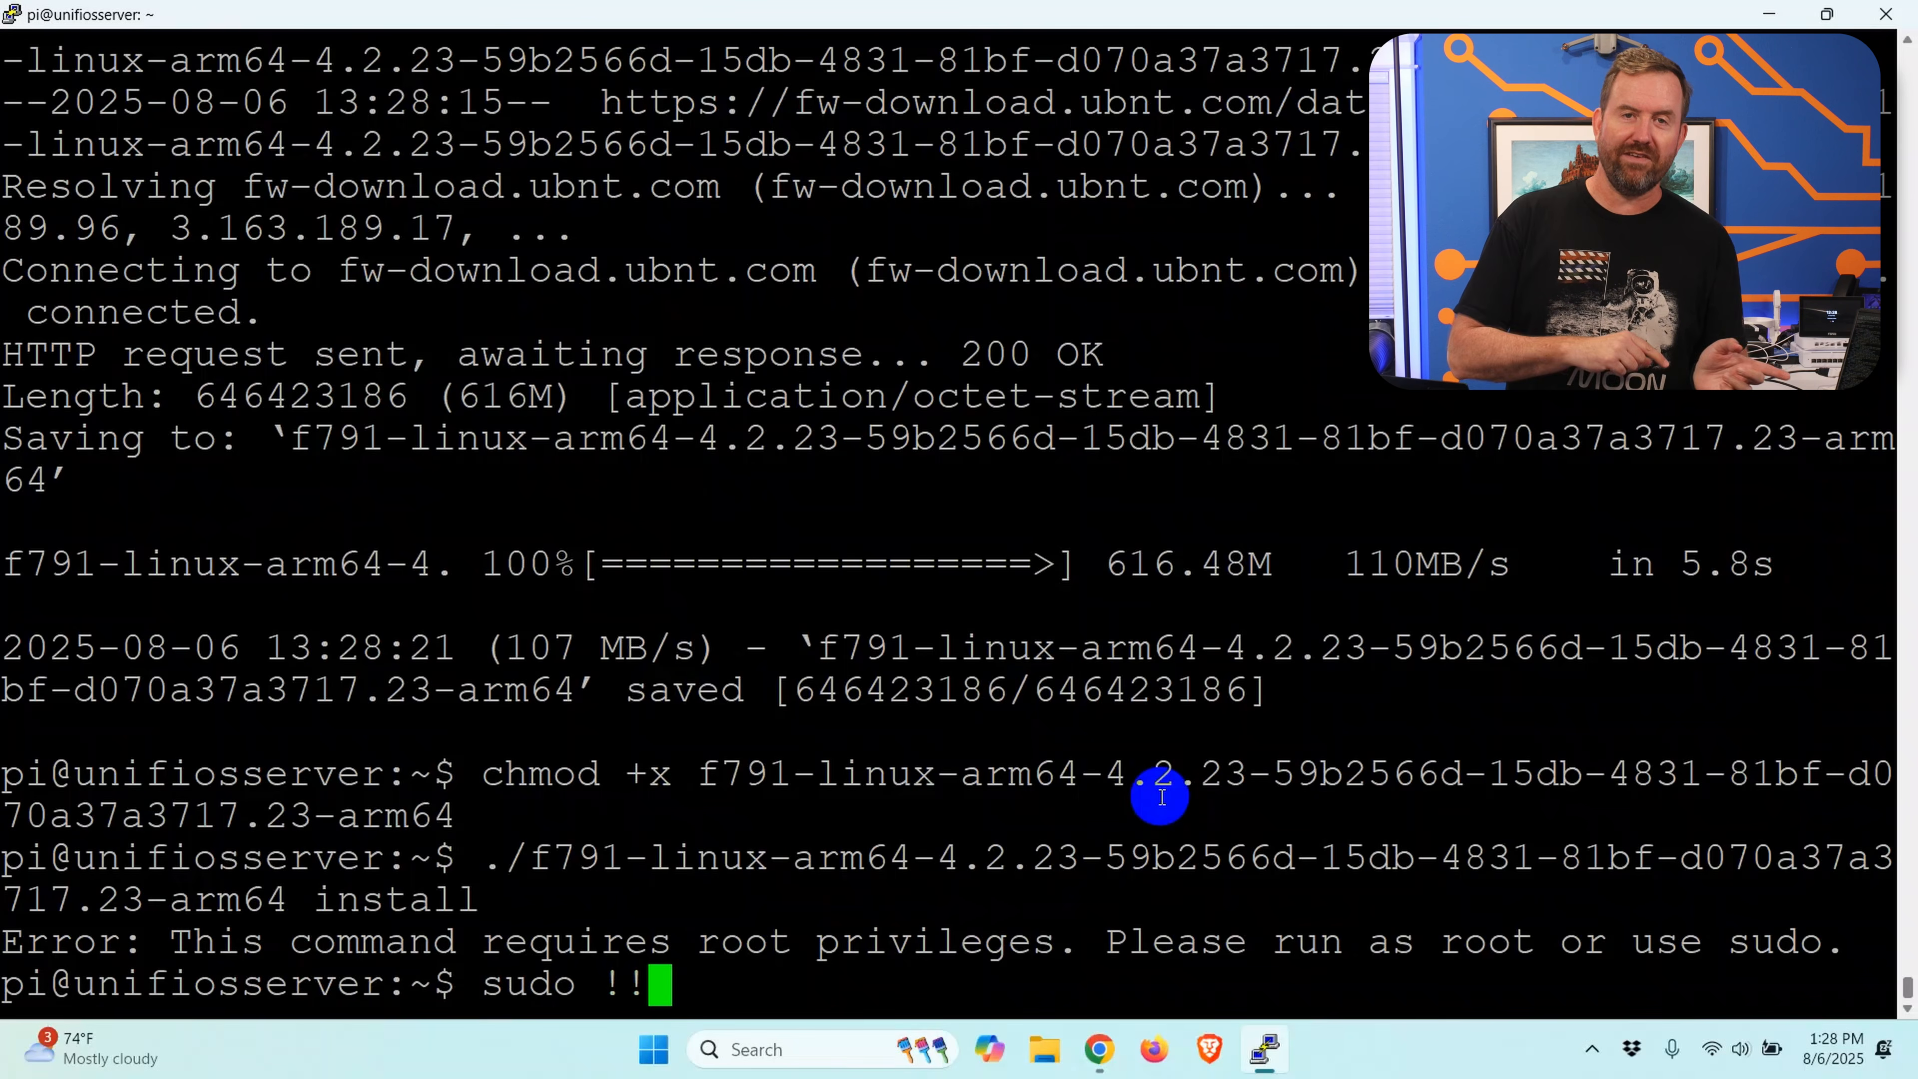
key("Return")
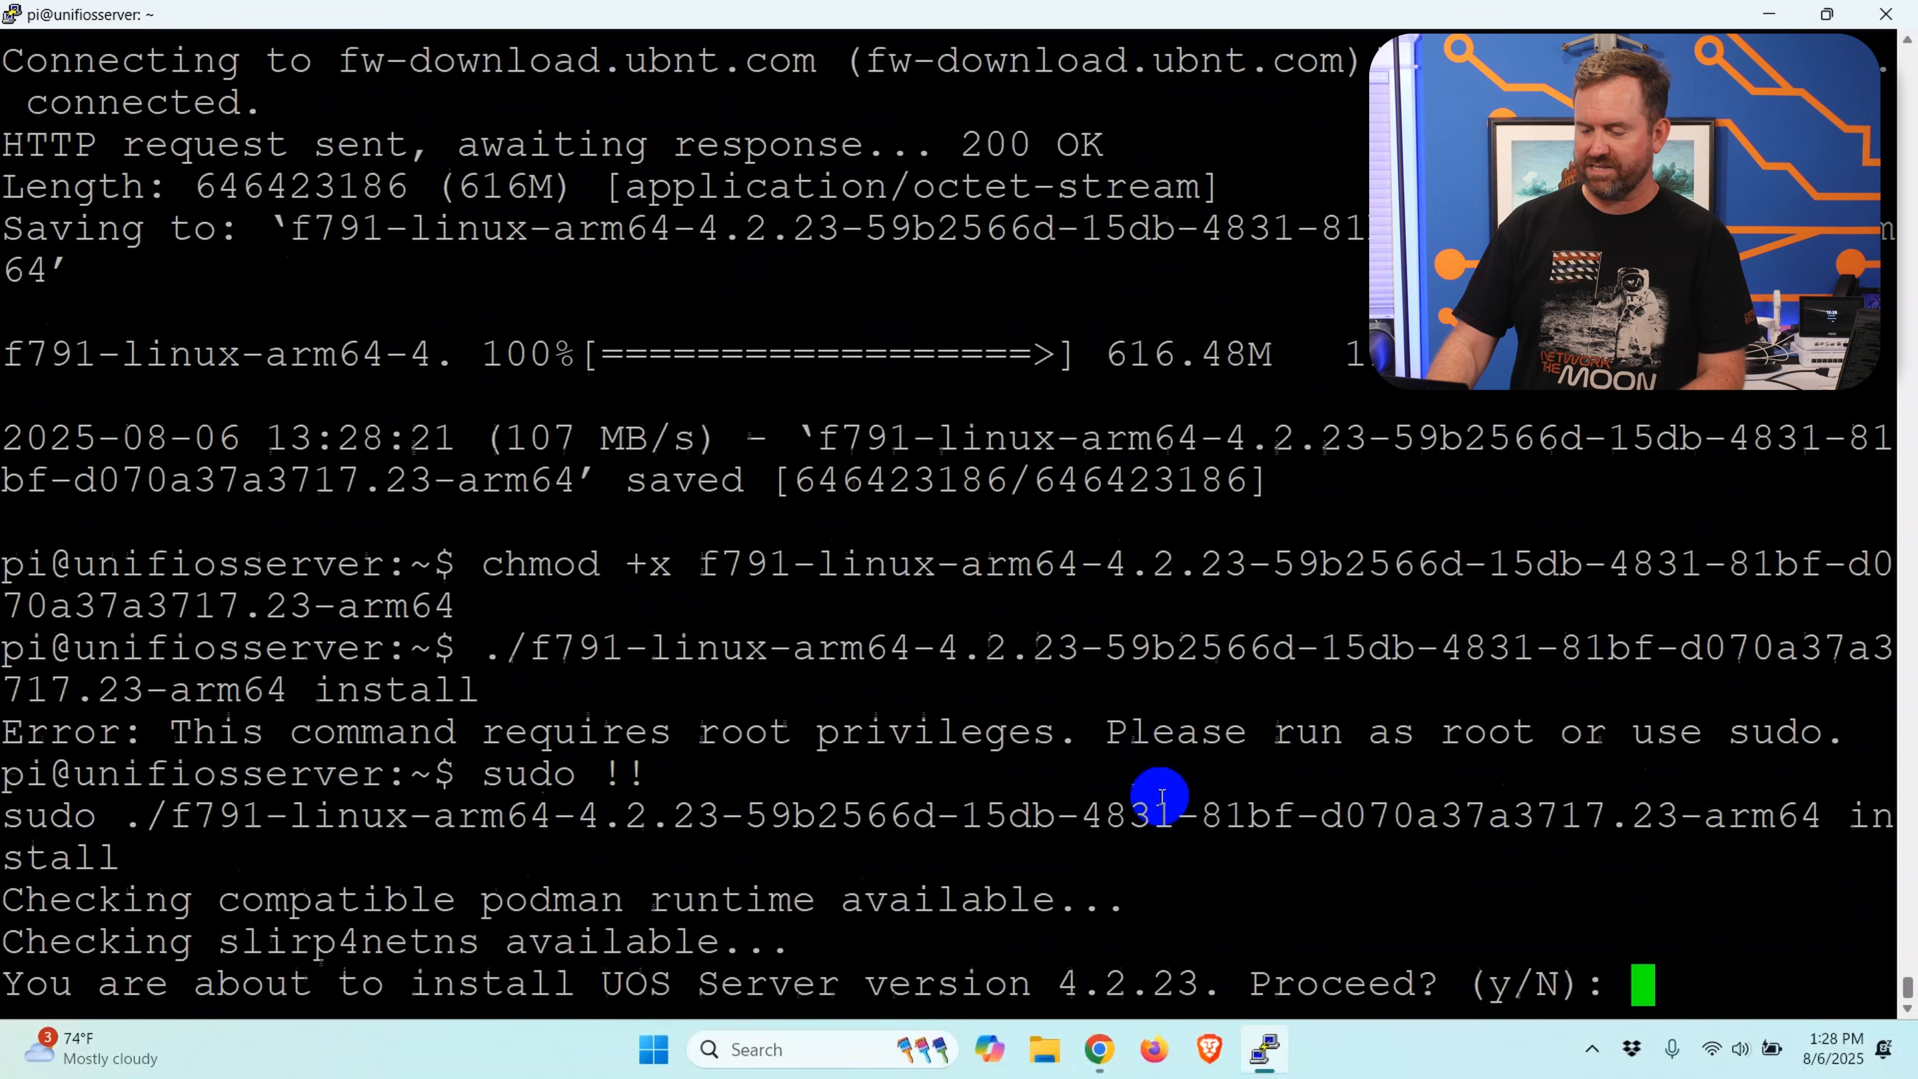
type("y")
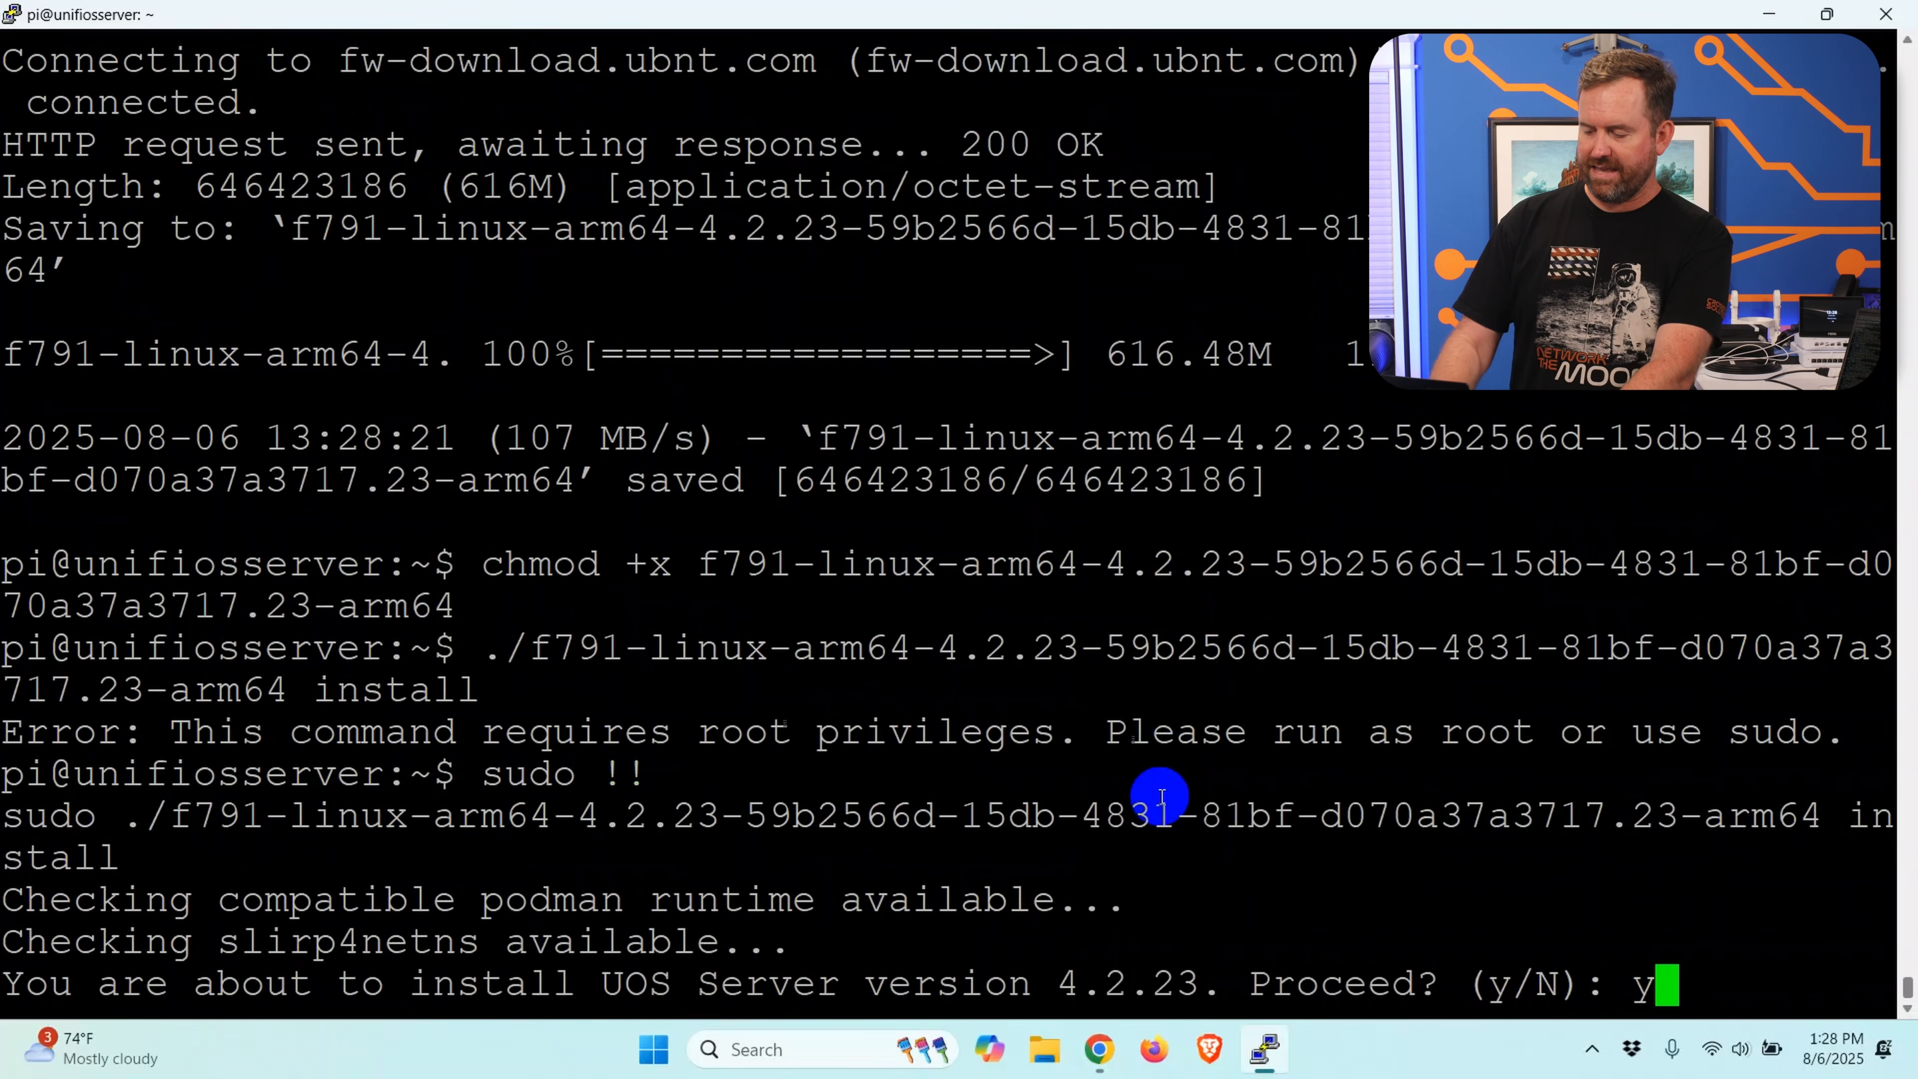
key("Return")
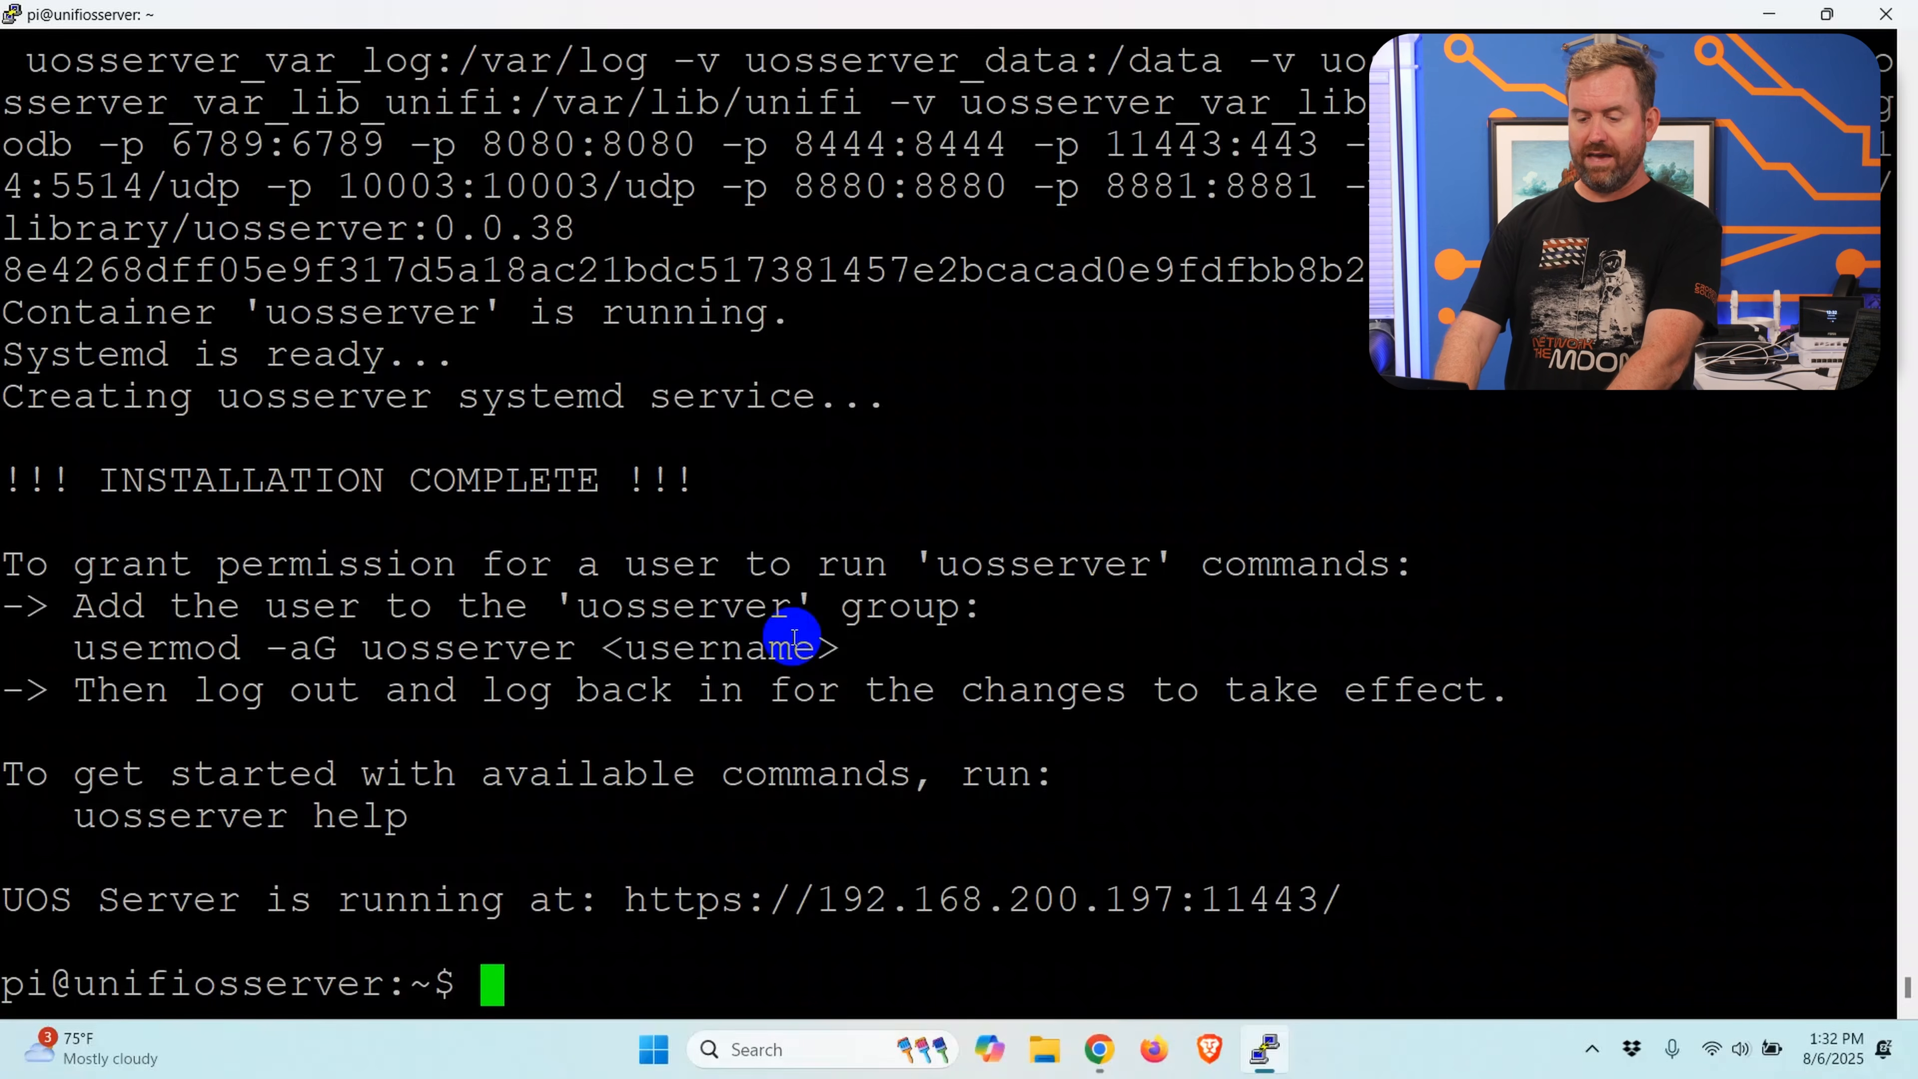
Step: Add the user pi to the uosserver group with sudo usermod -aG uosserver pi
type("sudo ud")
key("BackSpace")
type("sermod -aG uosserver pi")
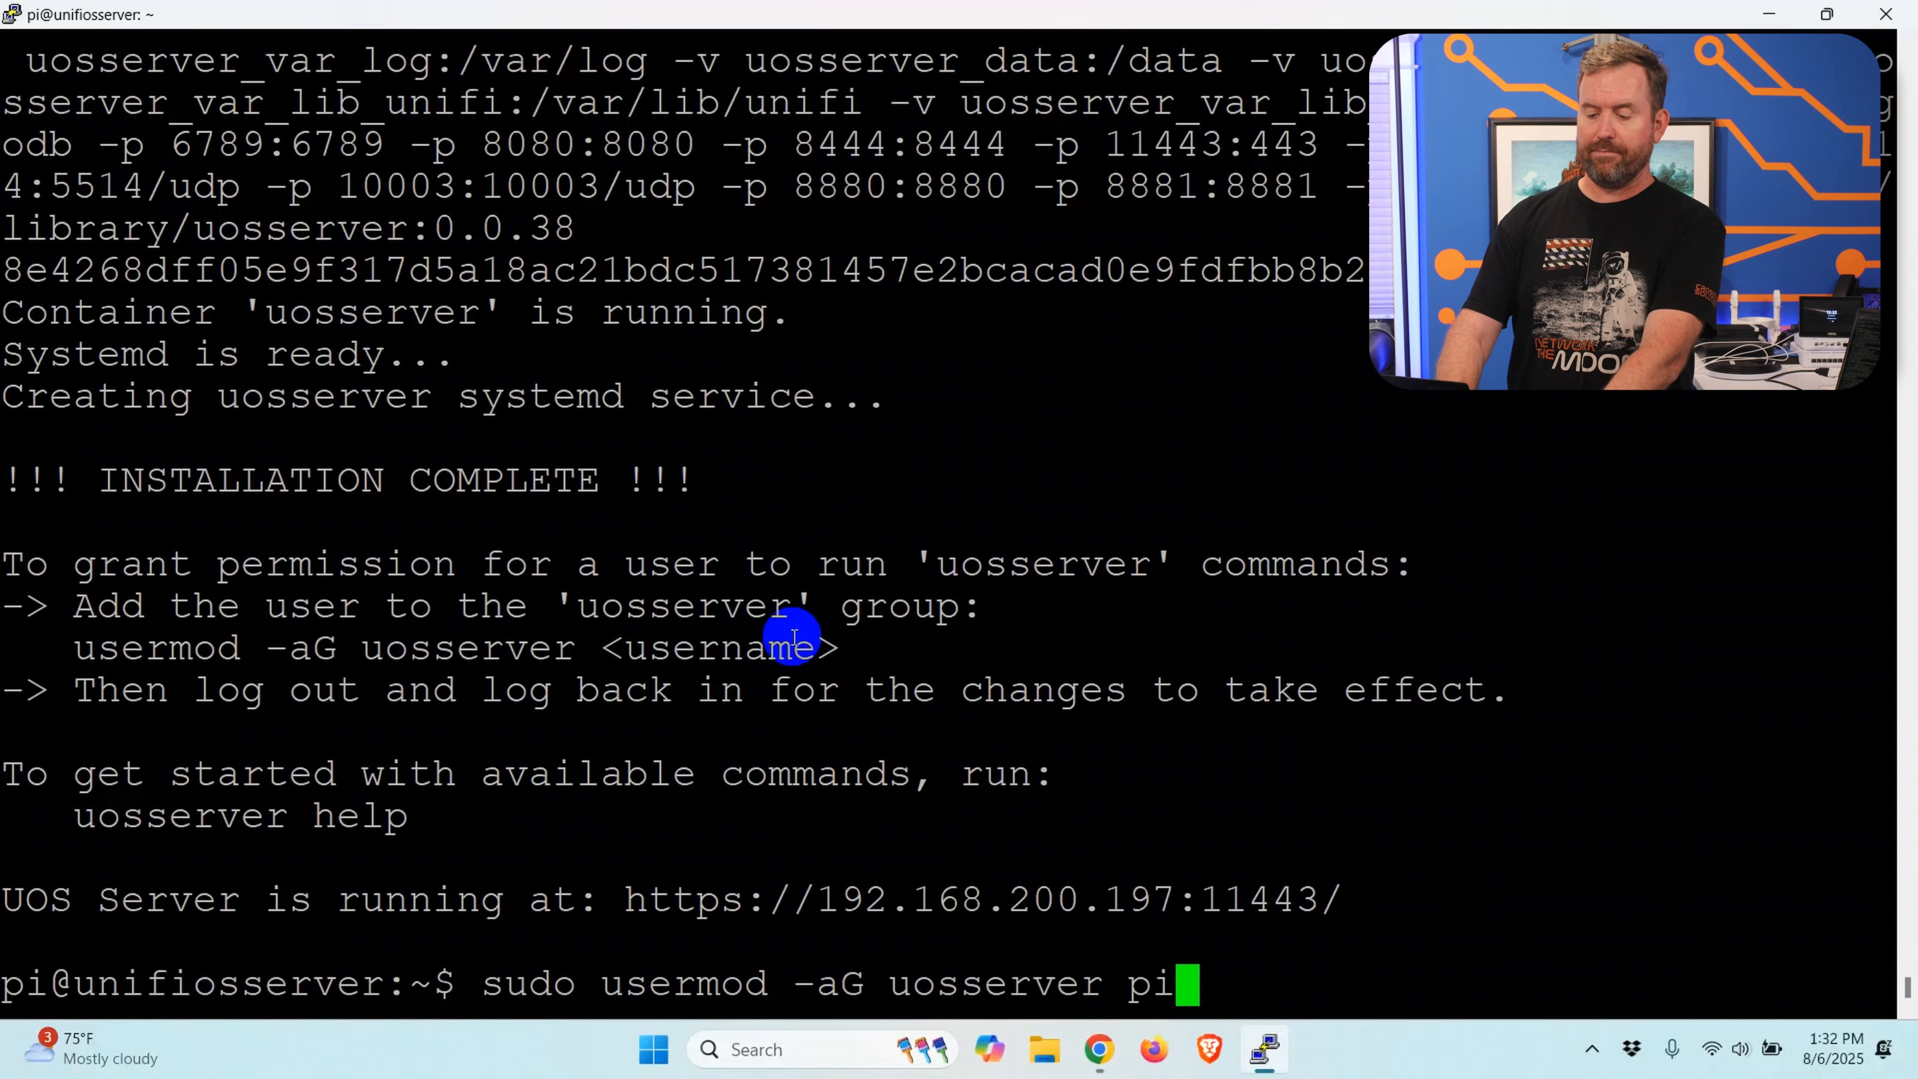
key("Return")
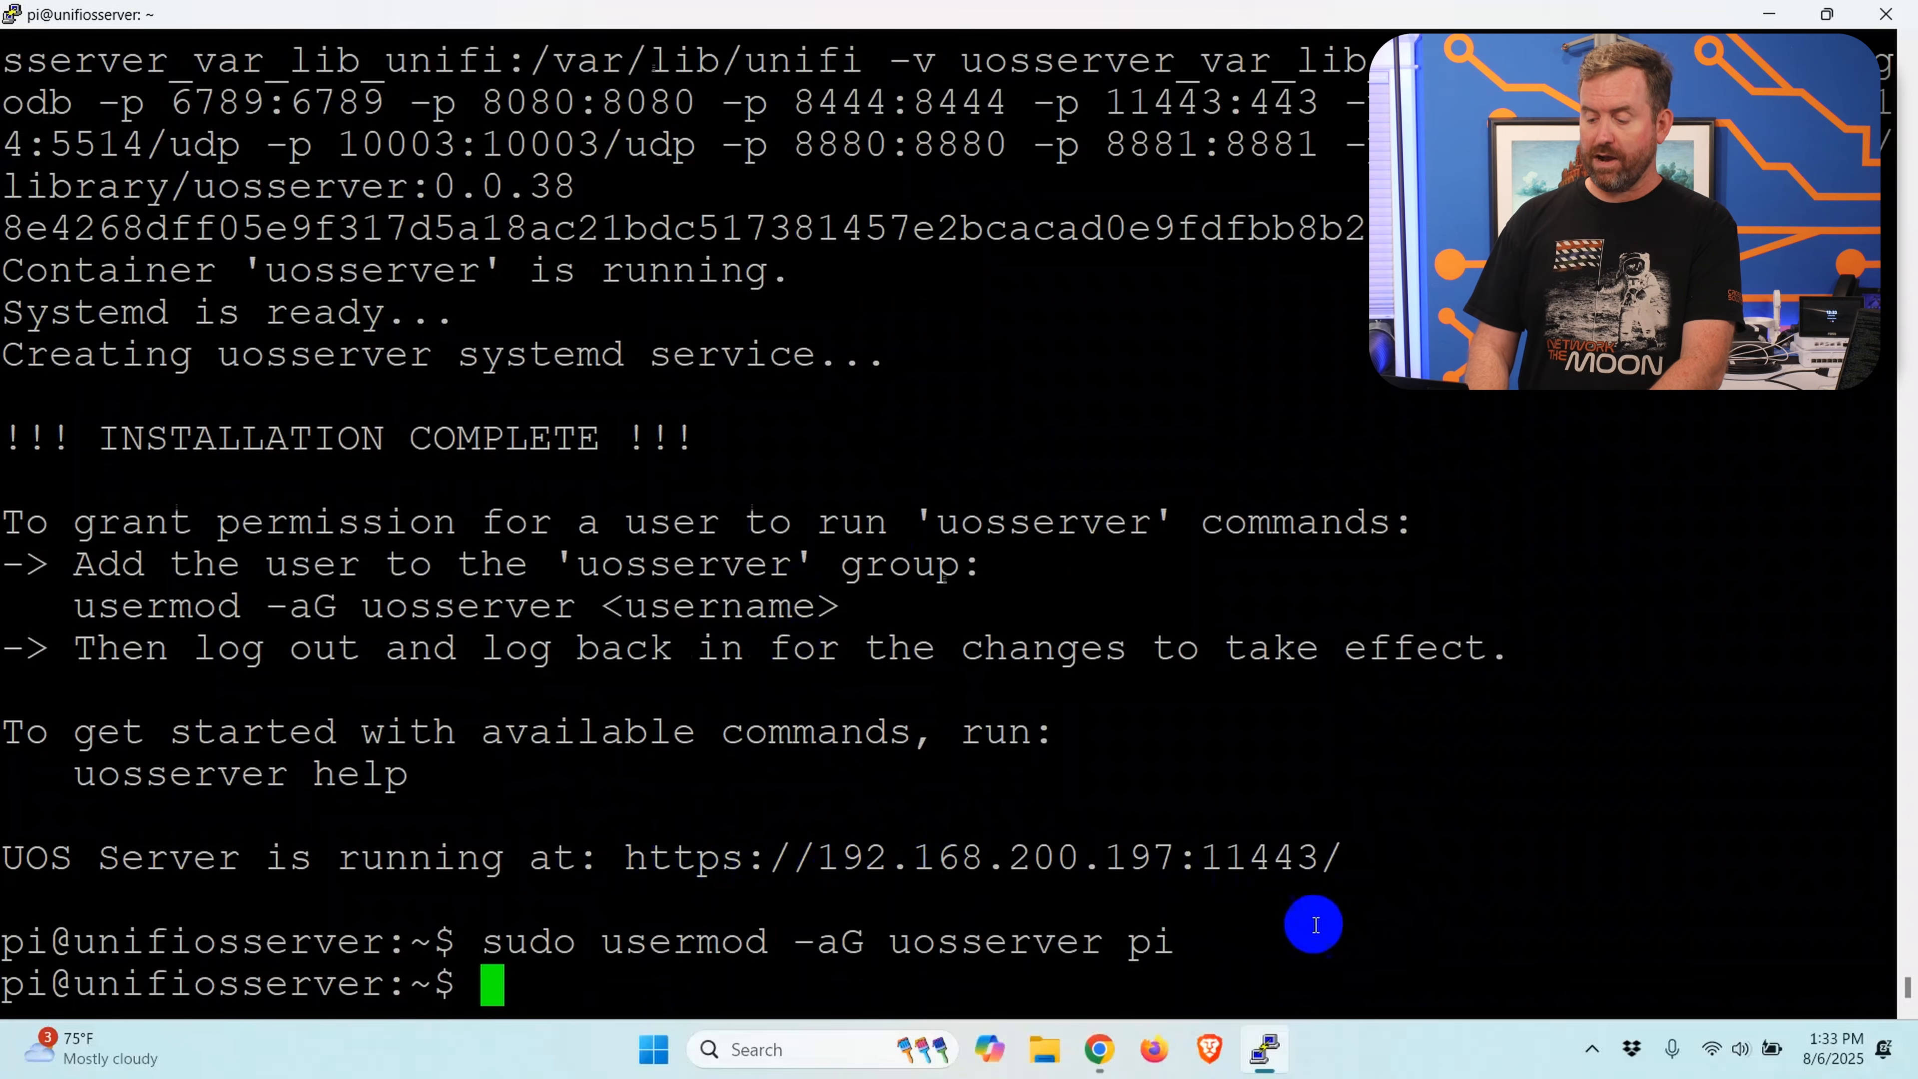
left_click(1099, 1048)
left_click(633, 744)
left_click(641, 932)
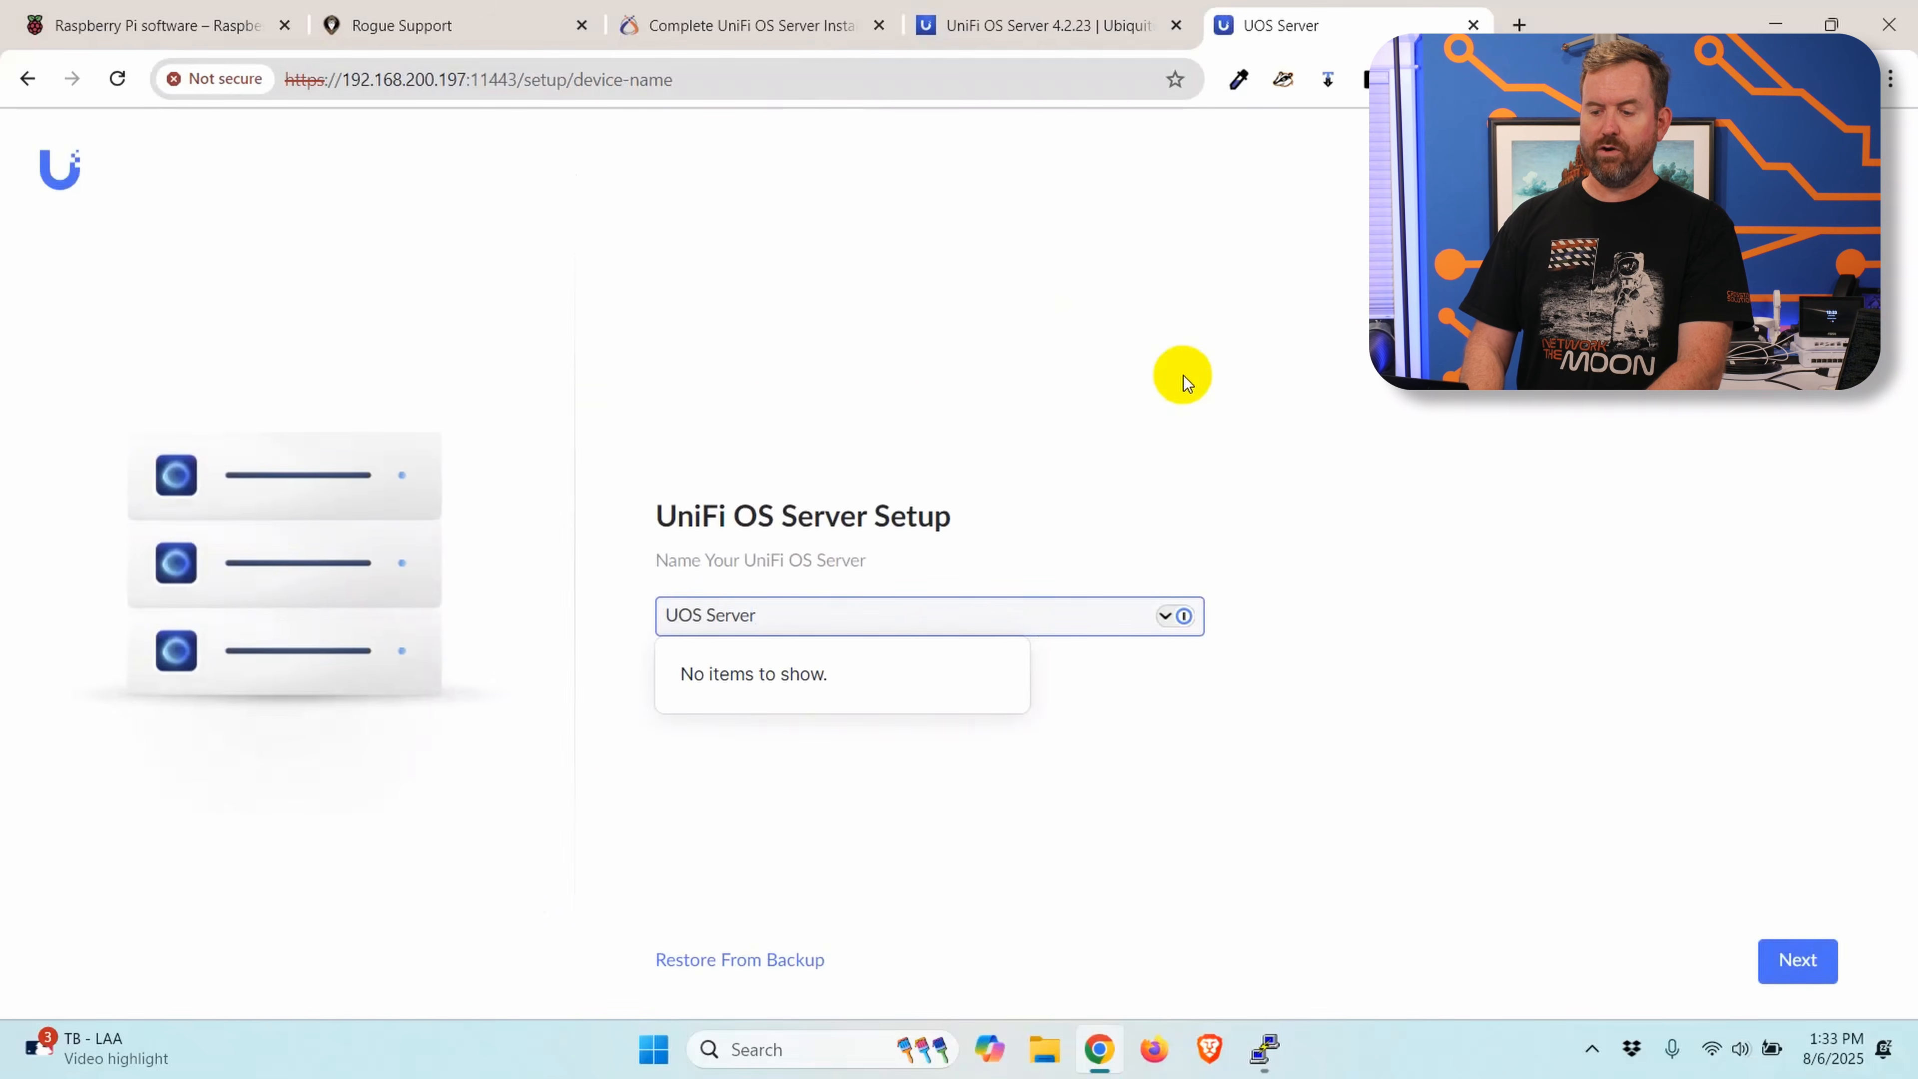
left_click(1184, 375)
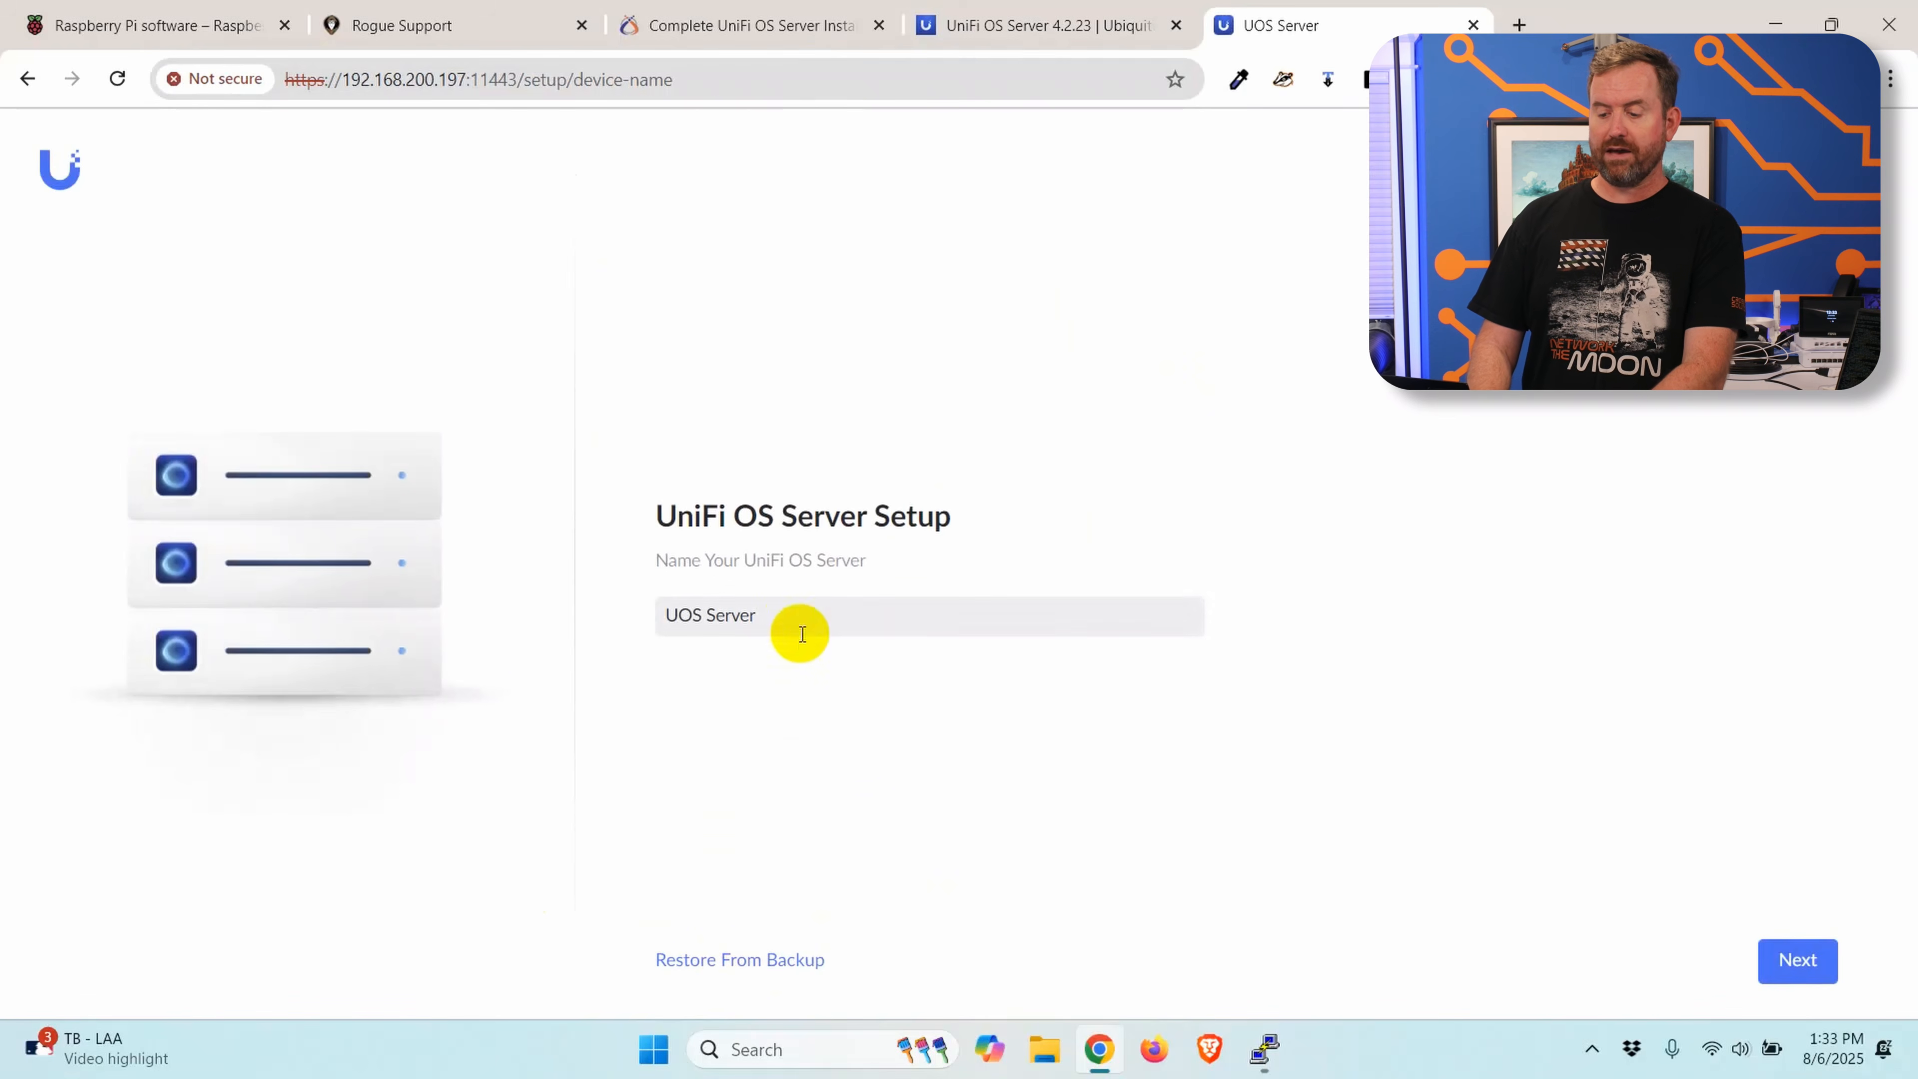
Step: Name the server UOS Server Raspberry Pi and continue to the account setup
left_click_drag(787, 614, 589, 625)
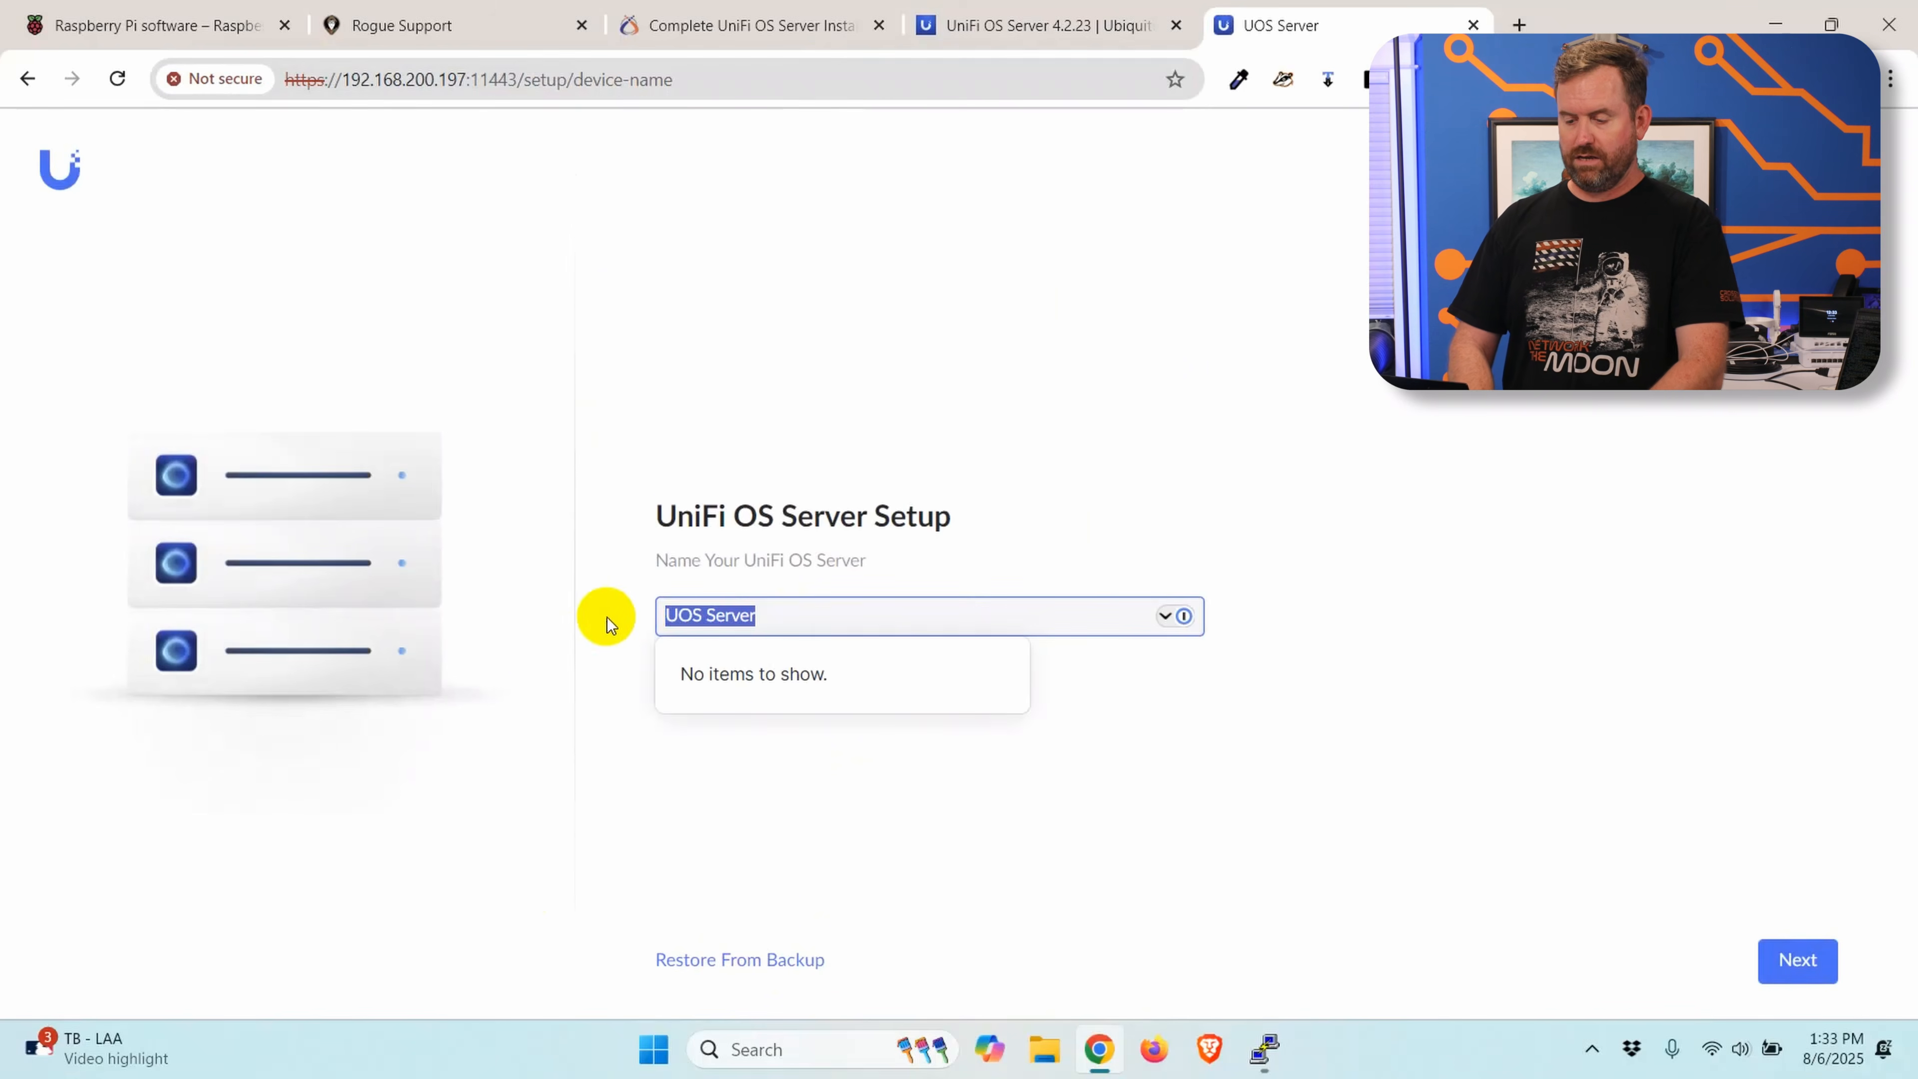
left_click(828, 625)
type("Raspberry Pi")
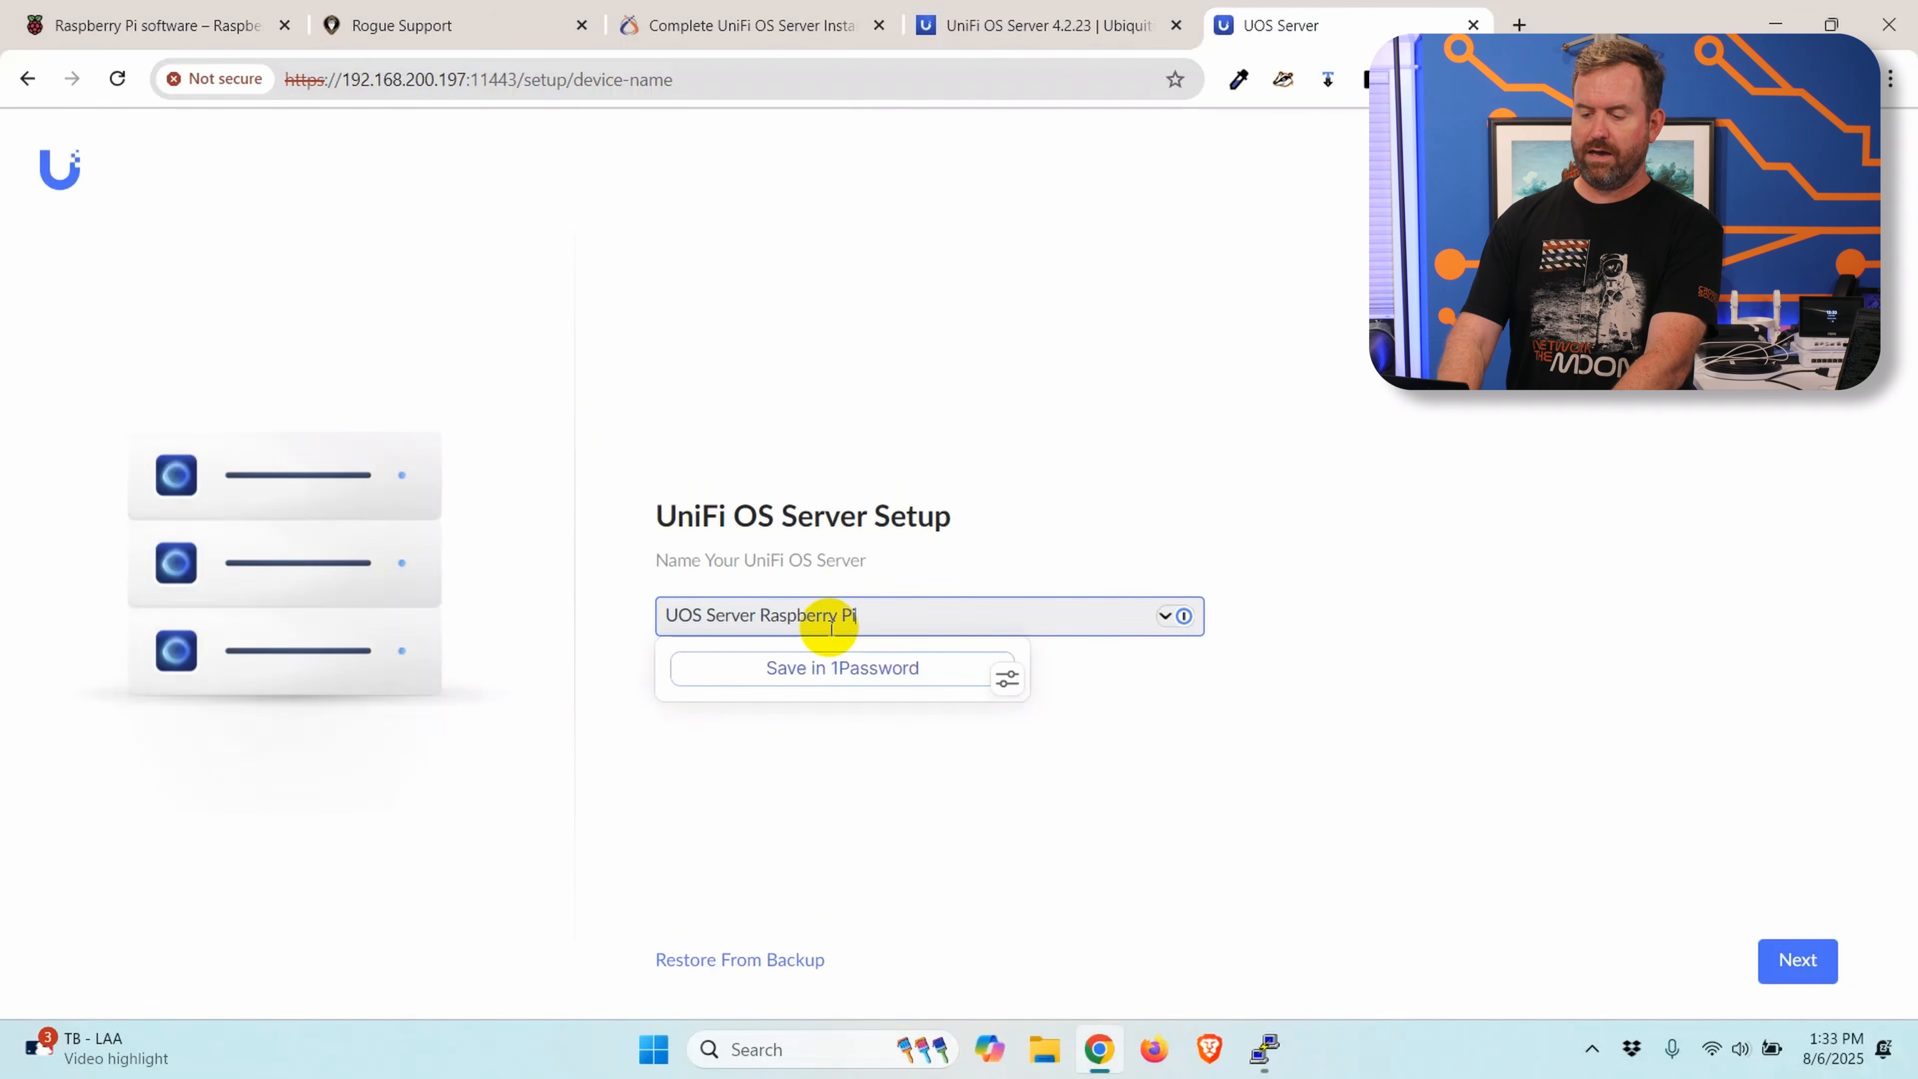
left_click(936, 794)
left_click(1796, 956)
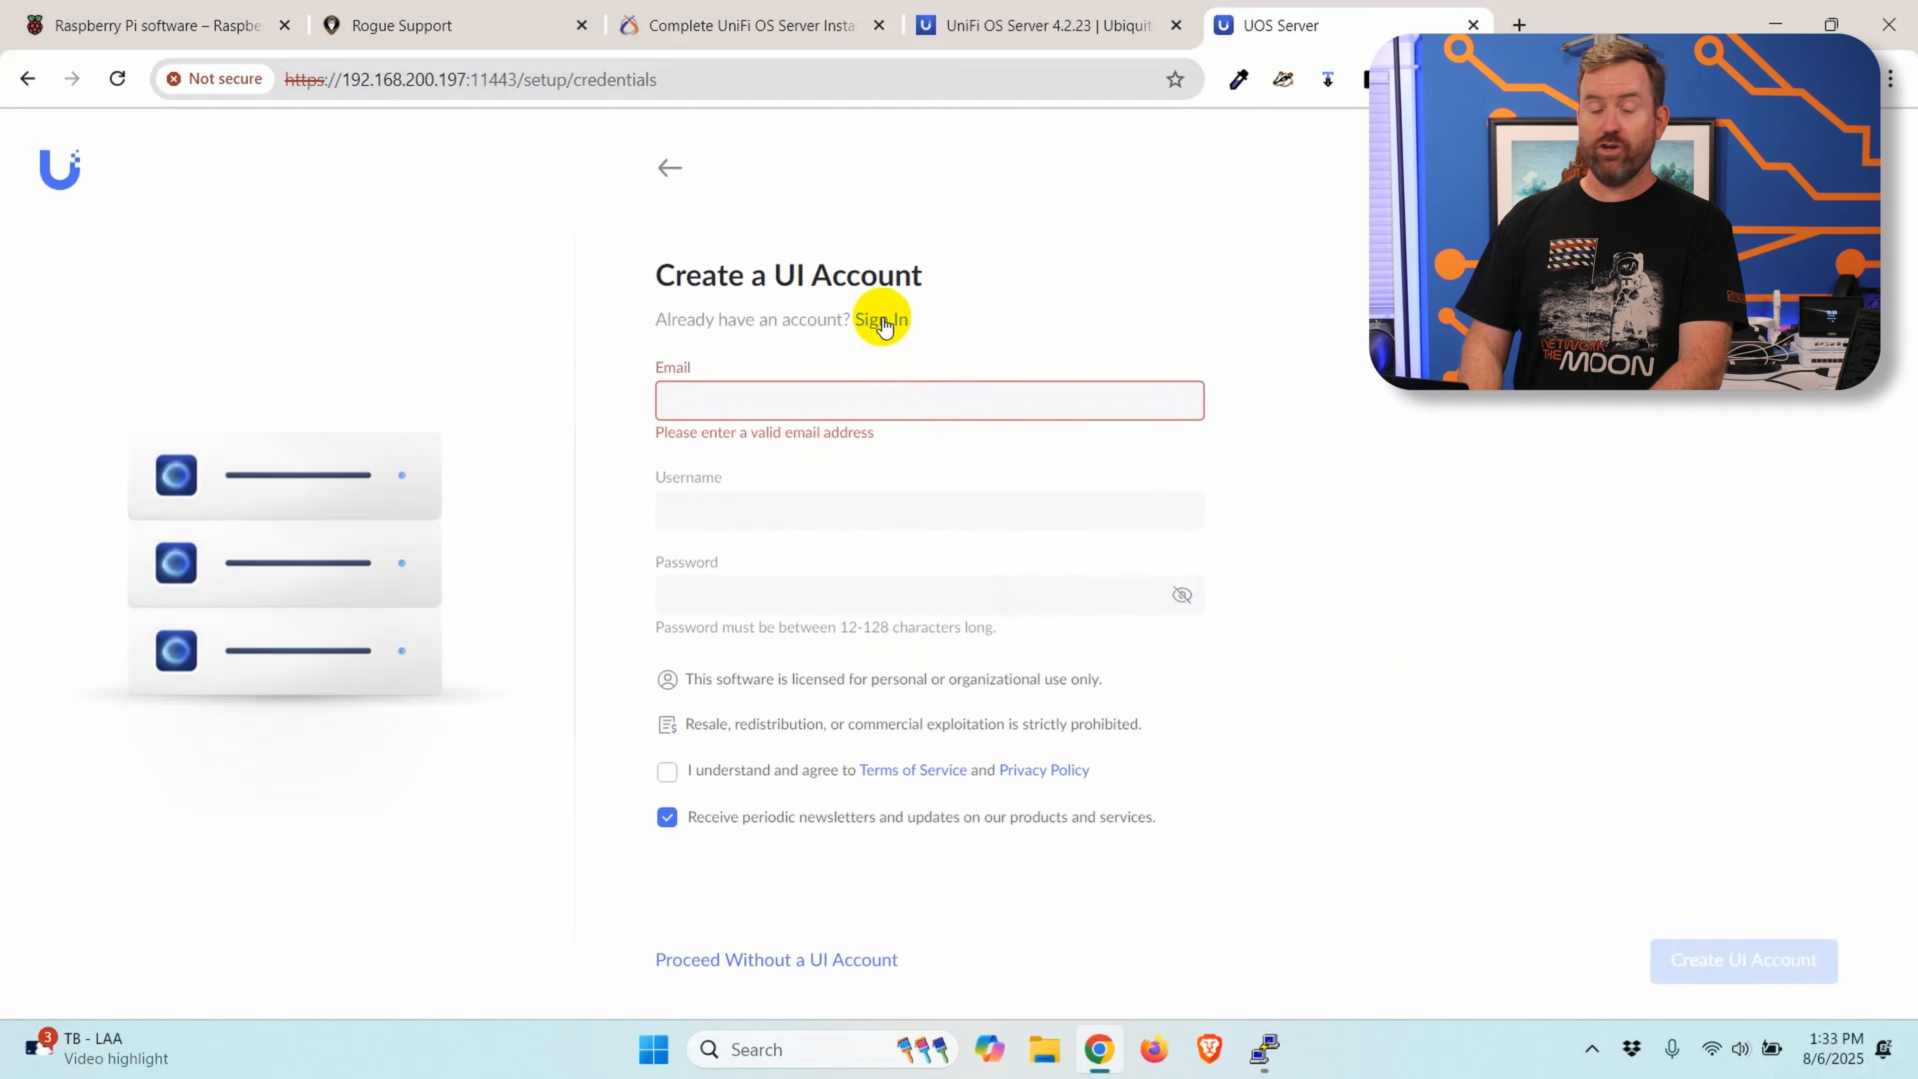
Step: Sign in with an existing UI account using its email or username and password, agreeing to the Terms of Service and Privacy Policy
left_click(882, 320)
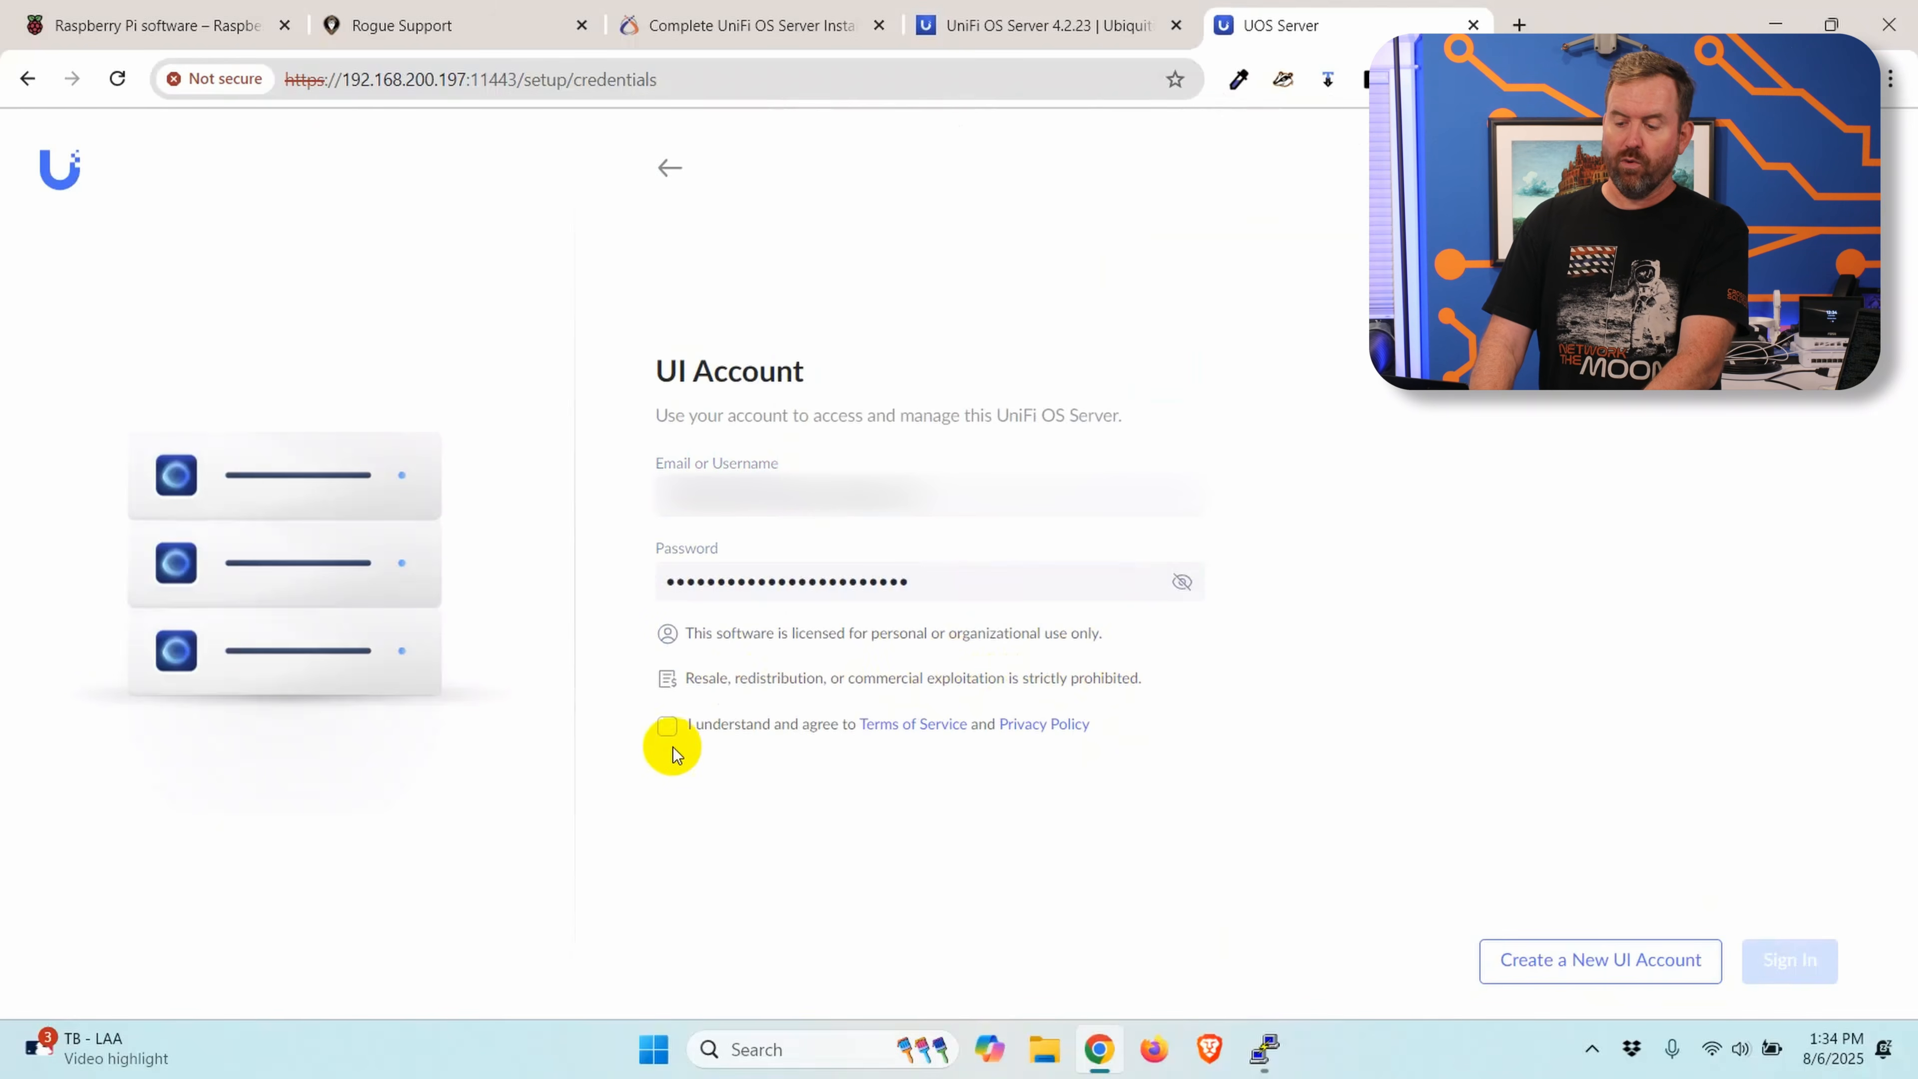
left_click(665, 727)
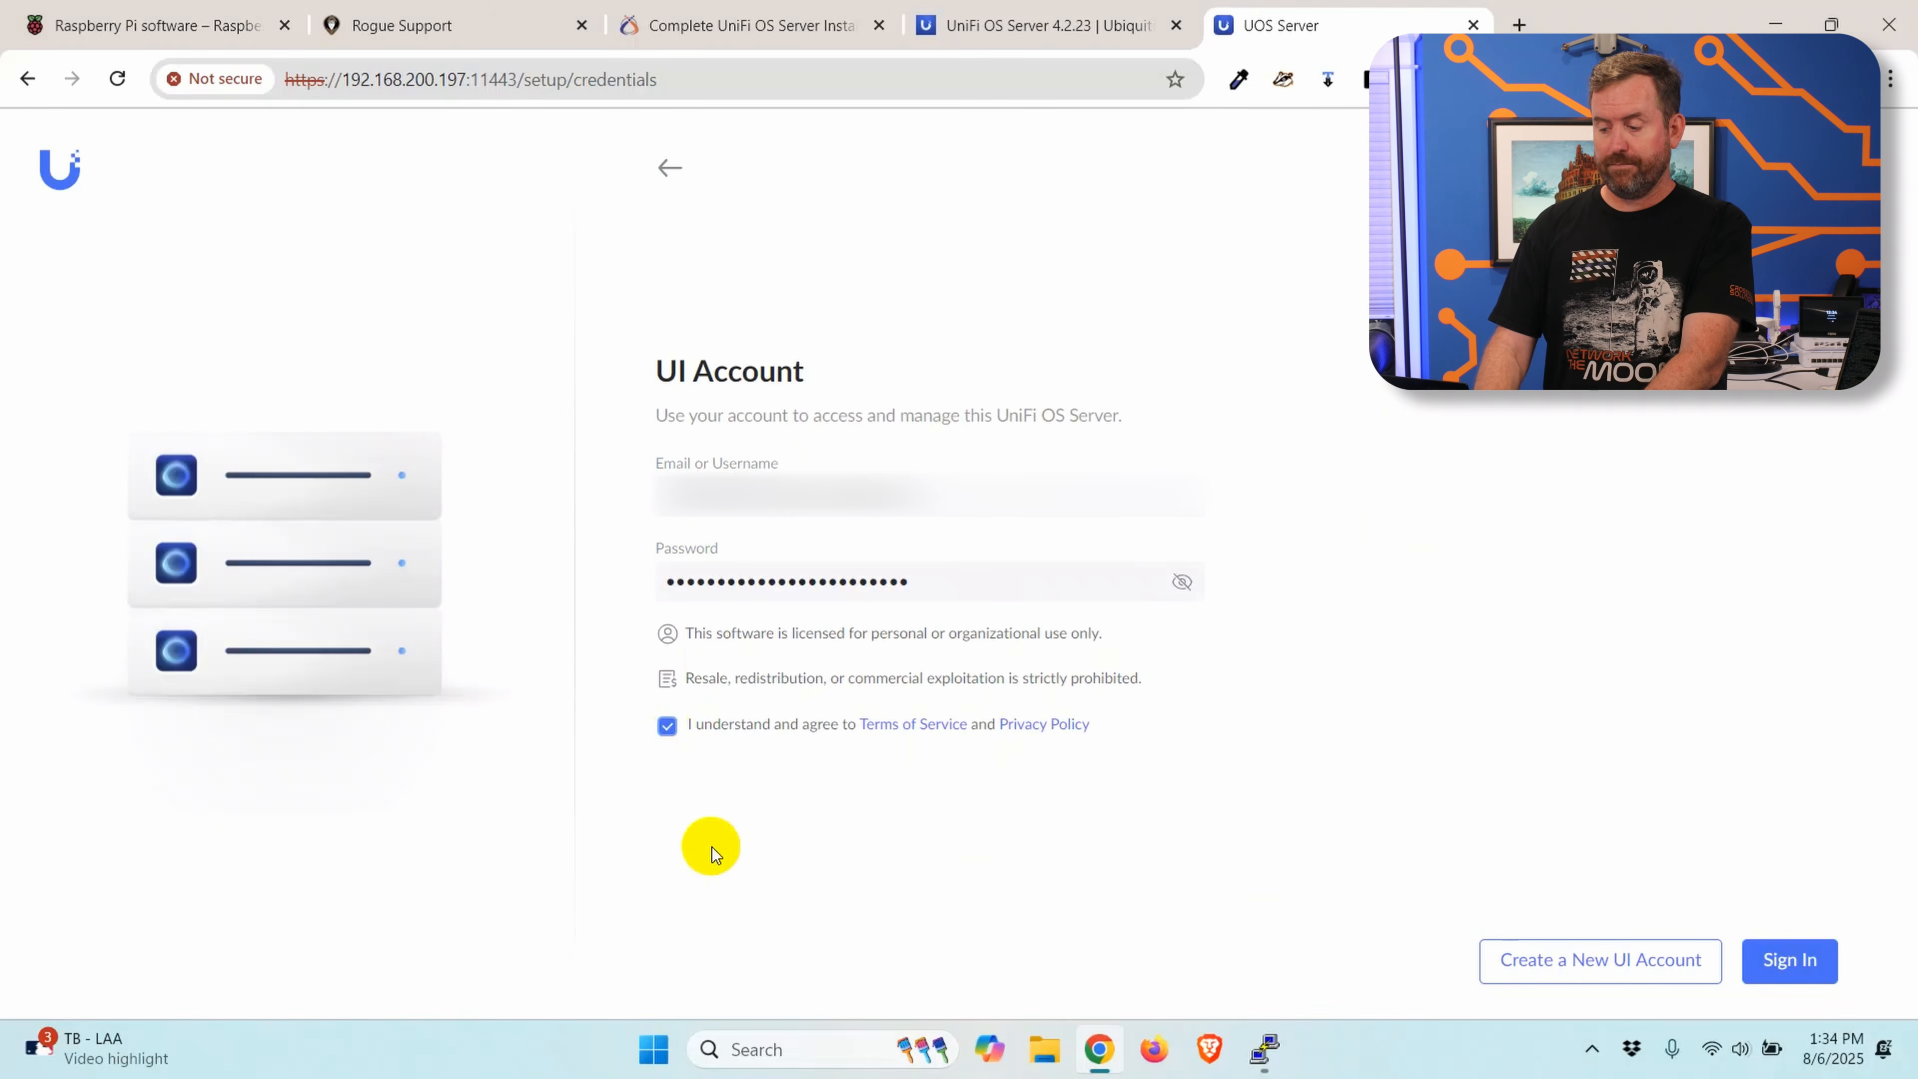
left_click(1797, 964)
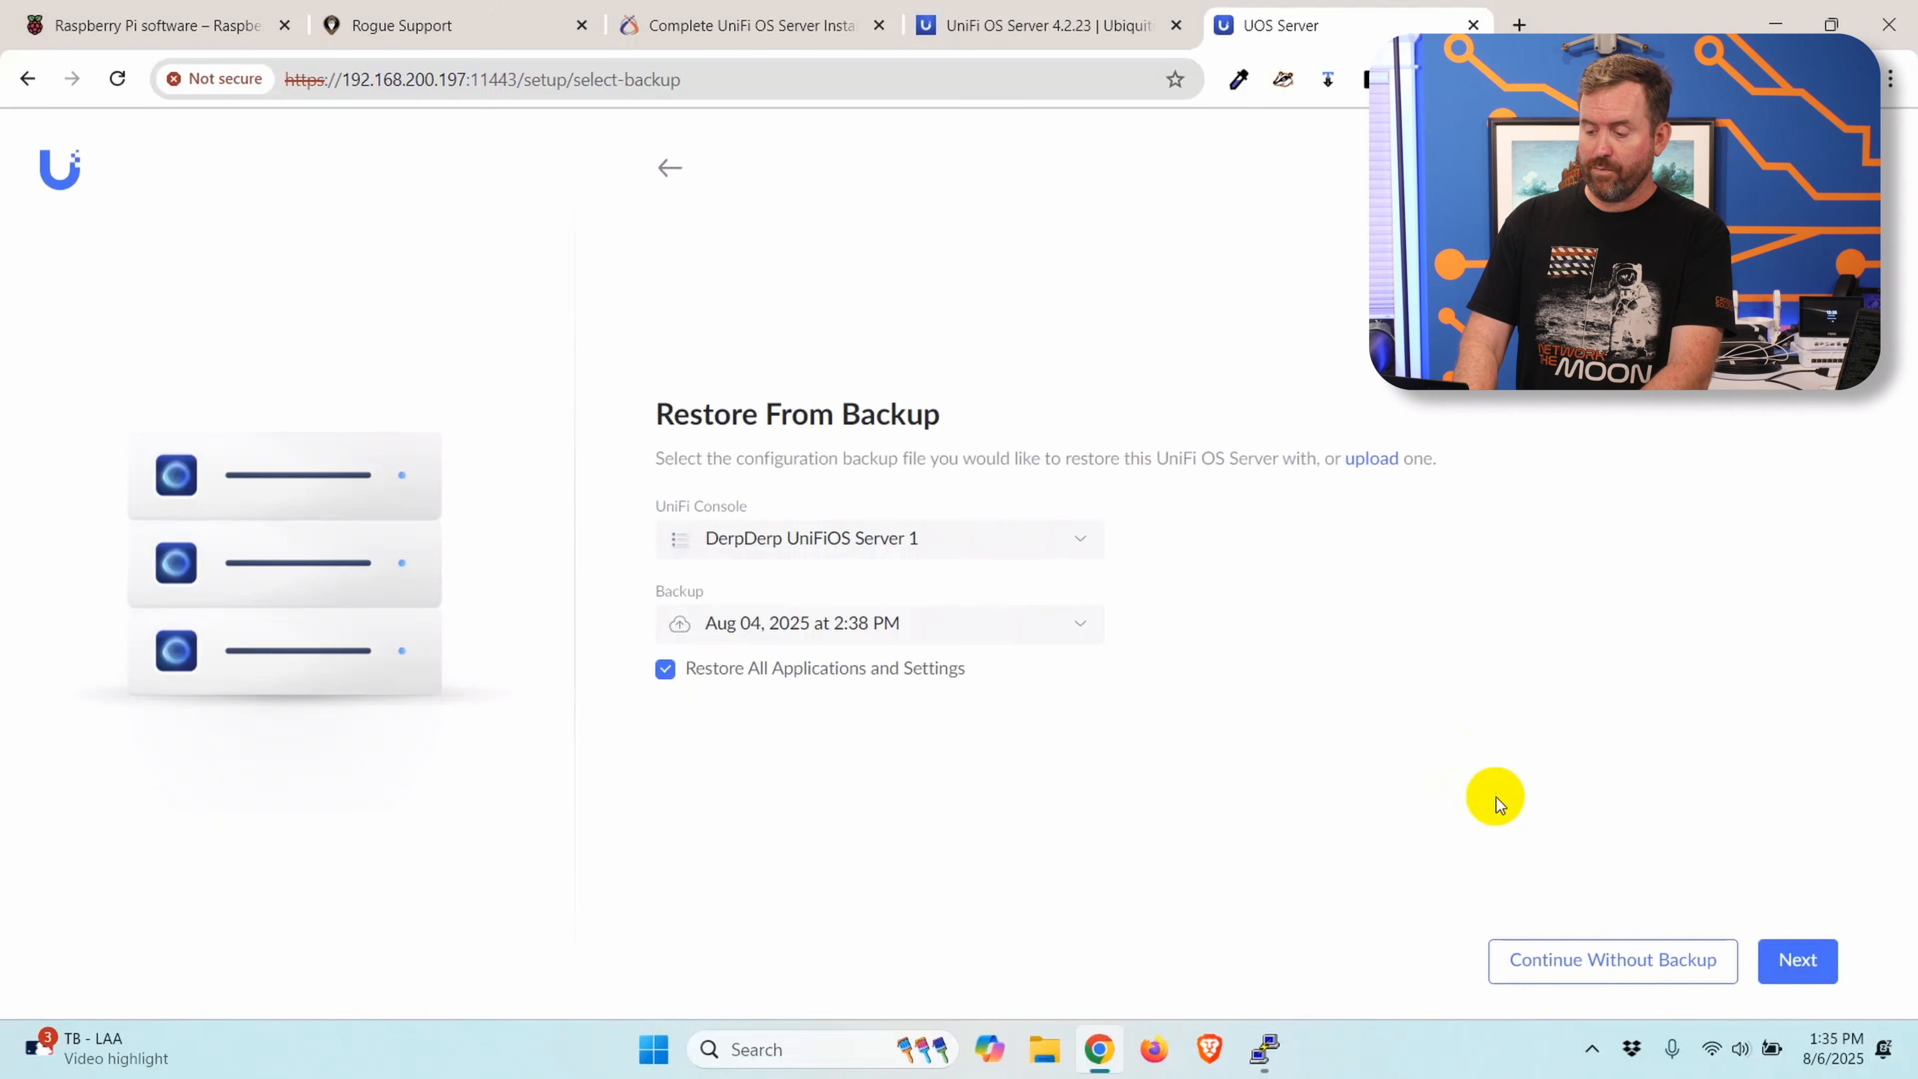
Step: Finish the setup without restoring a backup and adopt the U7 Pro XG access point in the Network application's device list
left_click(1597, 969)
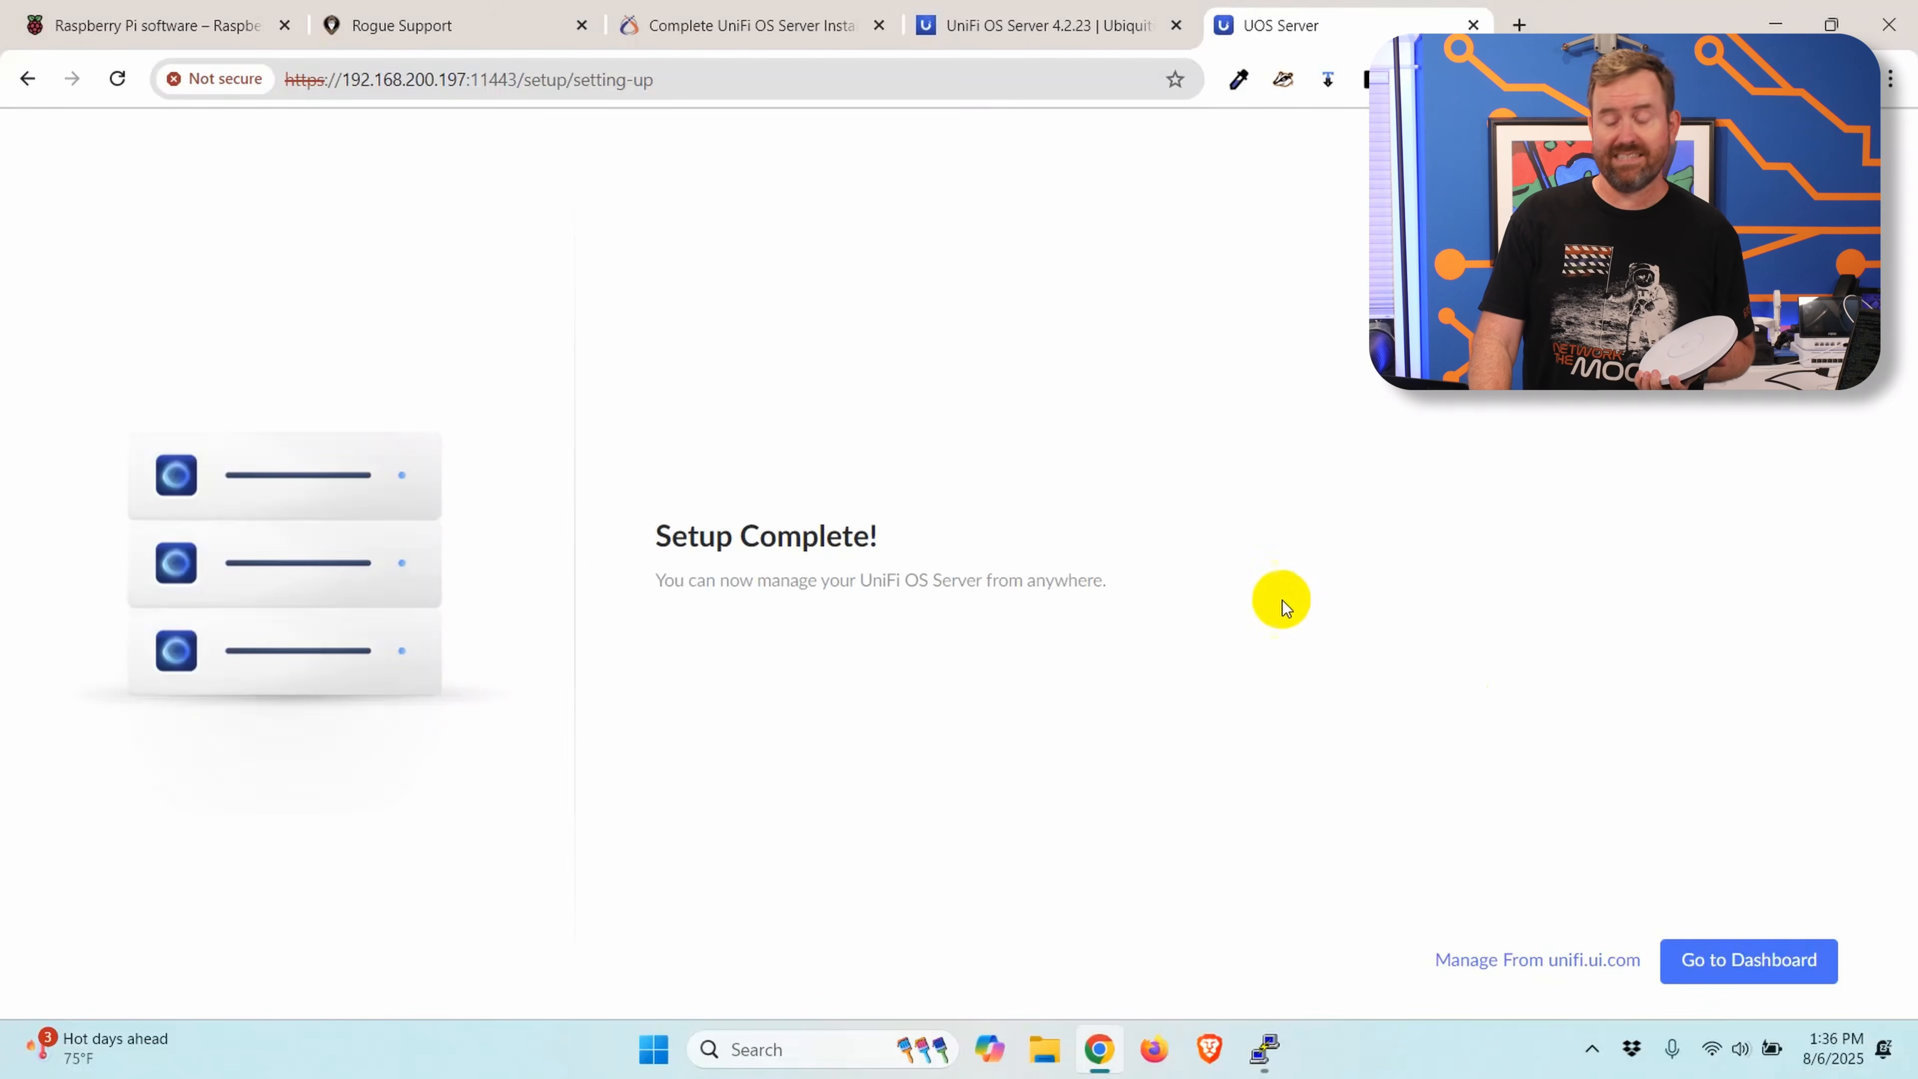
left_click(1731, 967)
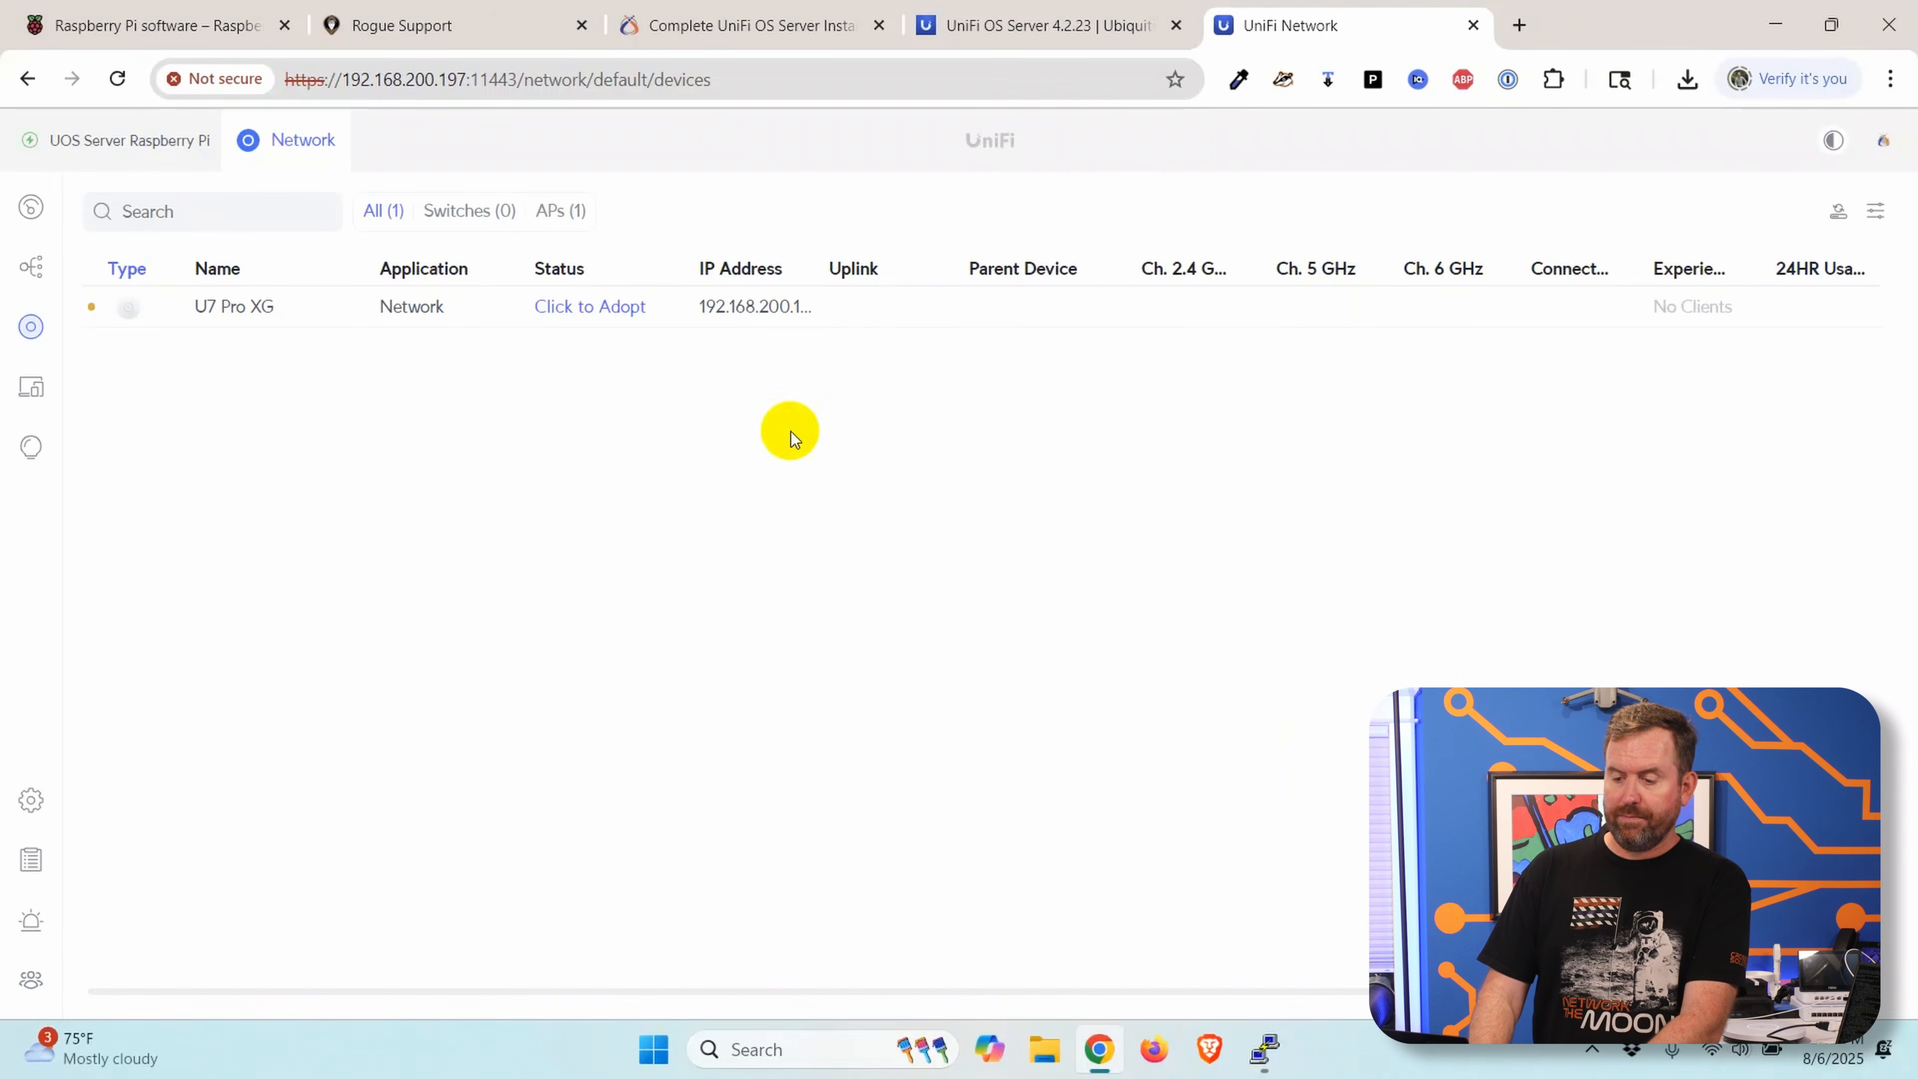
left_click(567, 314)
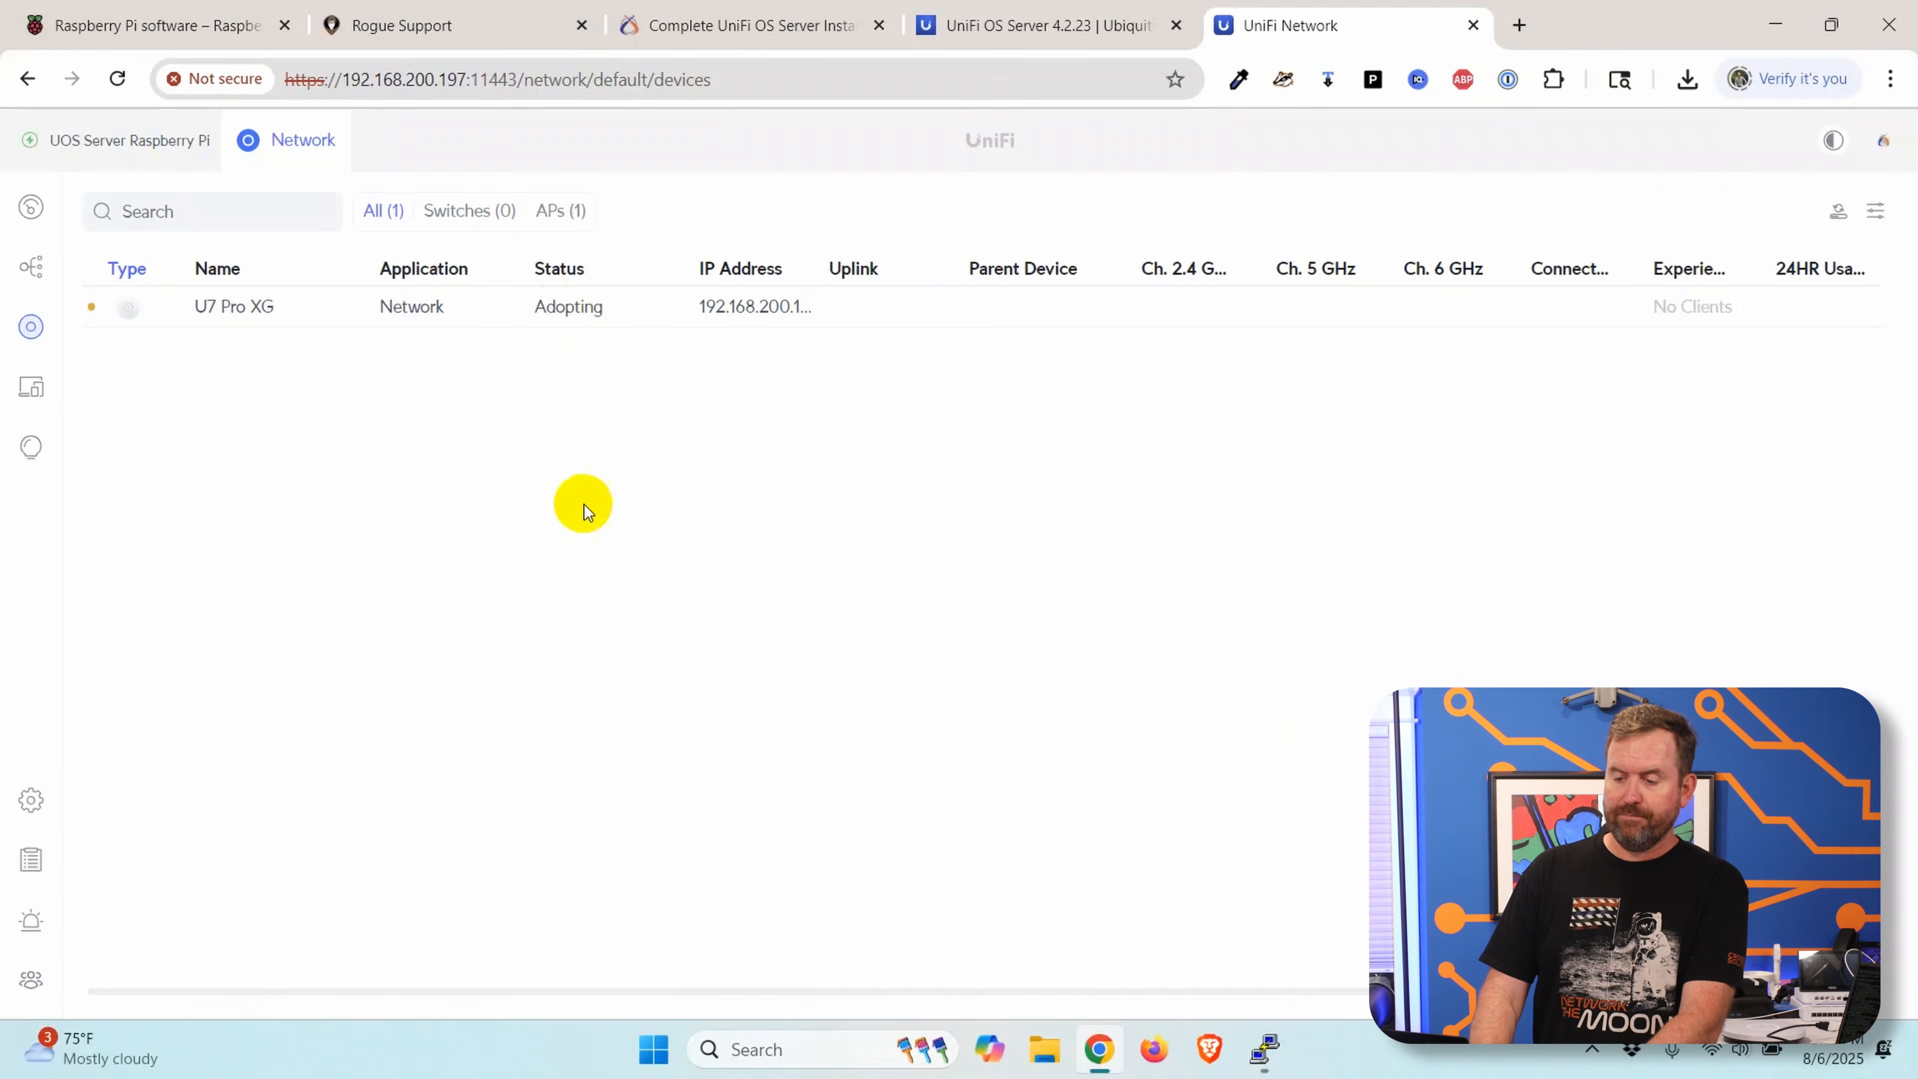